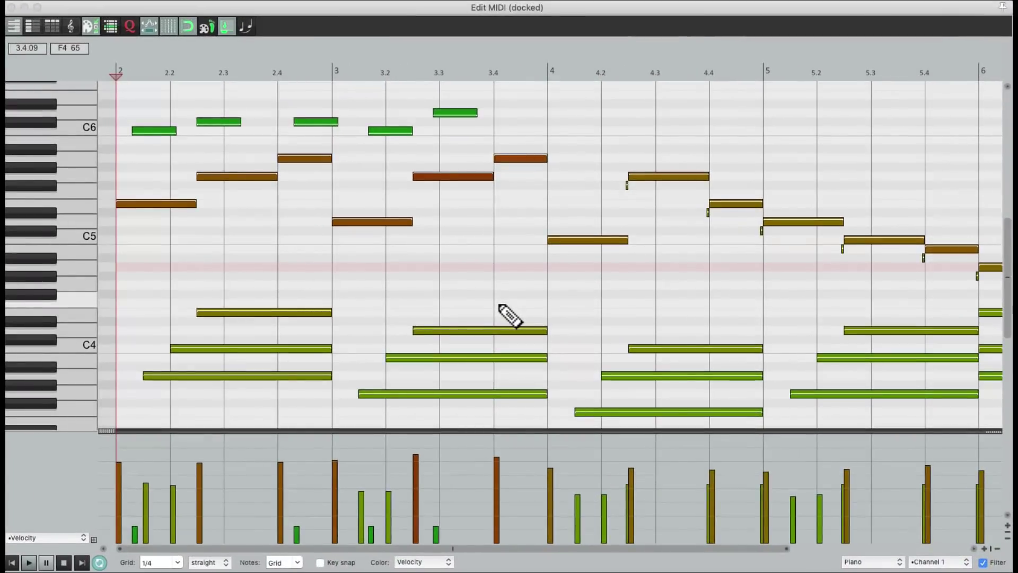
# Step: Listen to the piano part, then filter Note events with velocity 0 to 20
pyautogui.press('space')
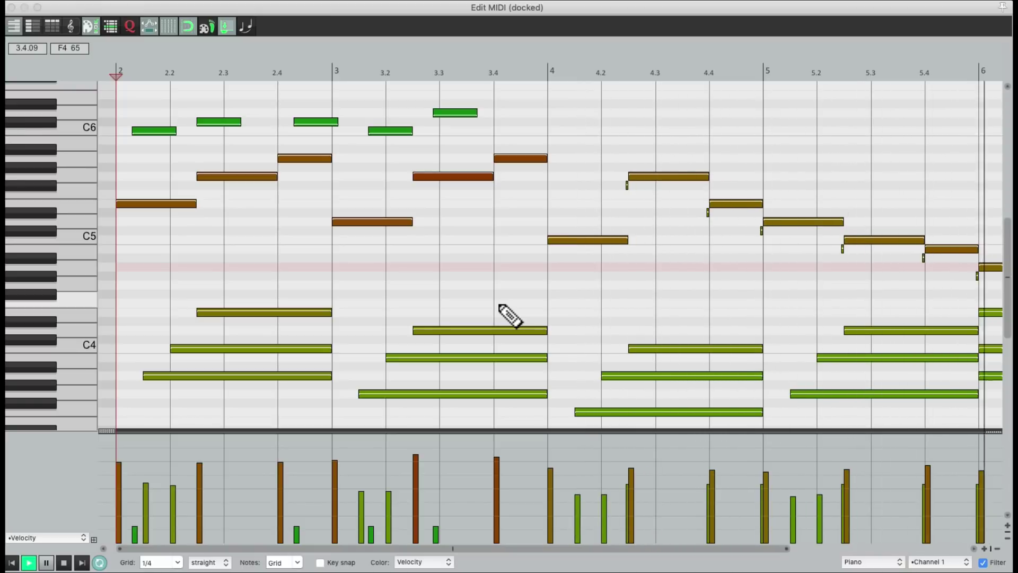
pyautogui.press('space')
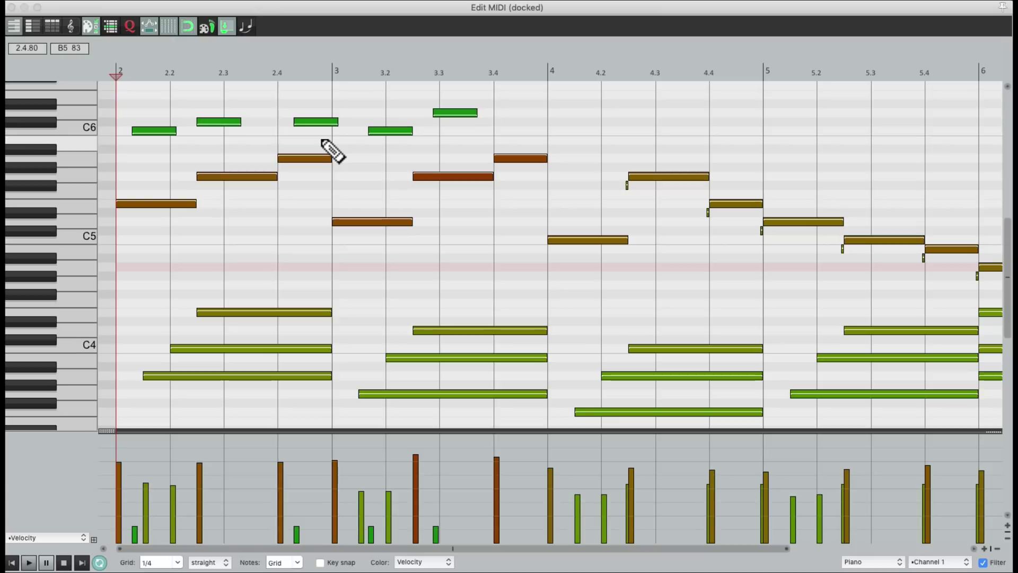
pyautogui.hotkey('ctrl', 'f')
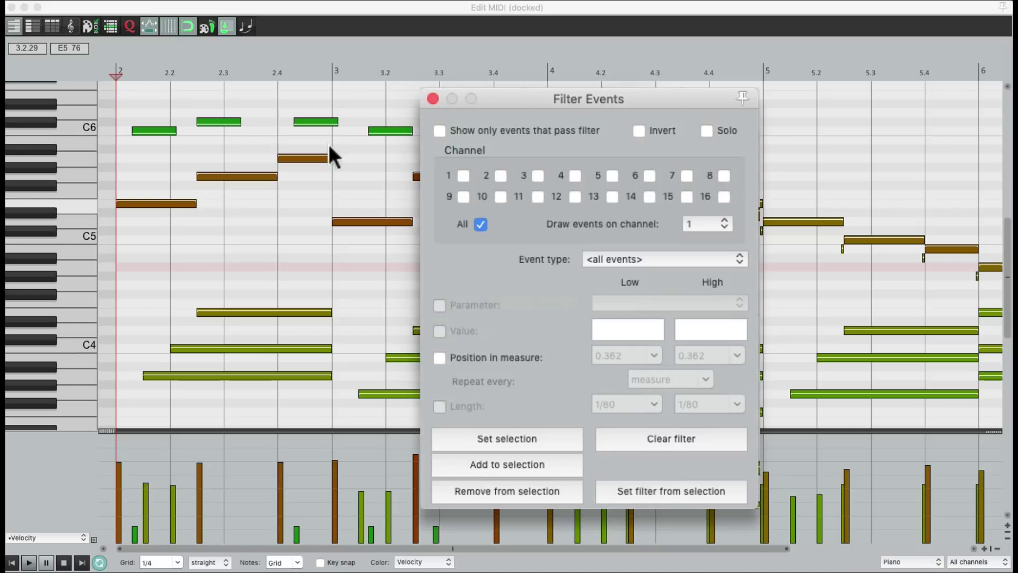
pyautogui.click(662, 264)
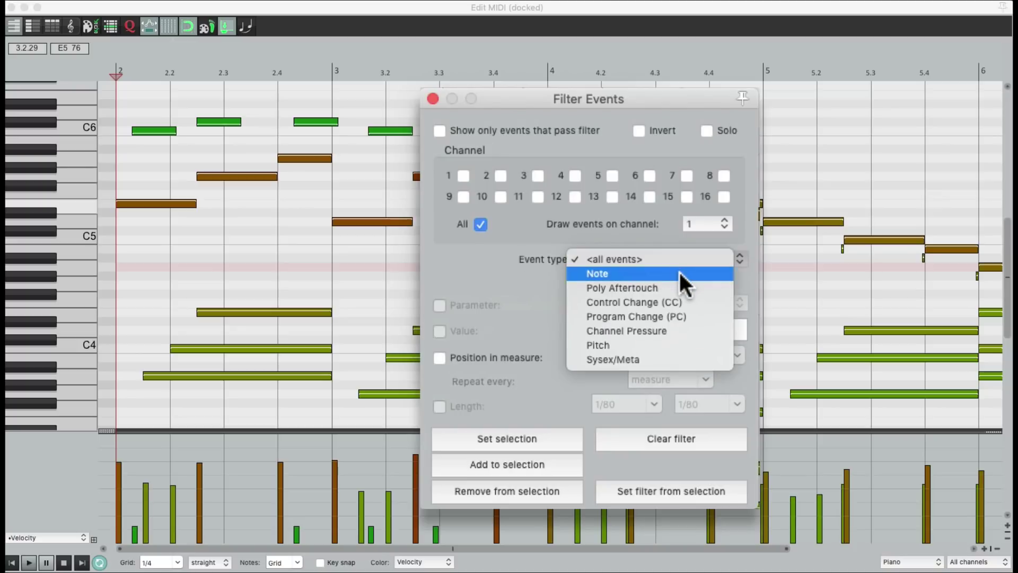
pyautogui.click(681, 274)
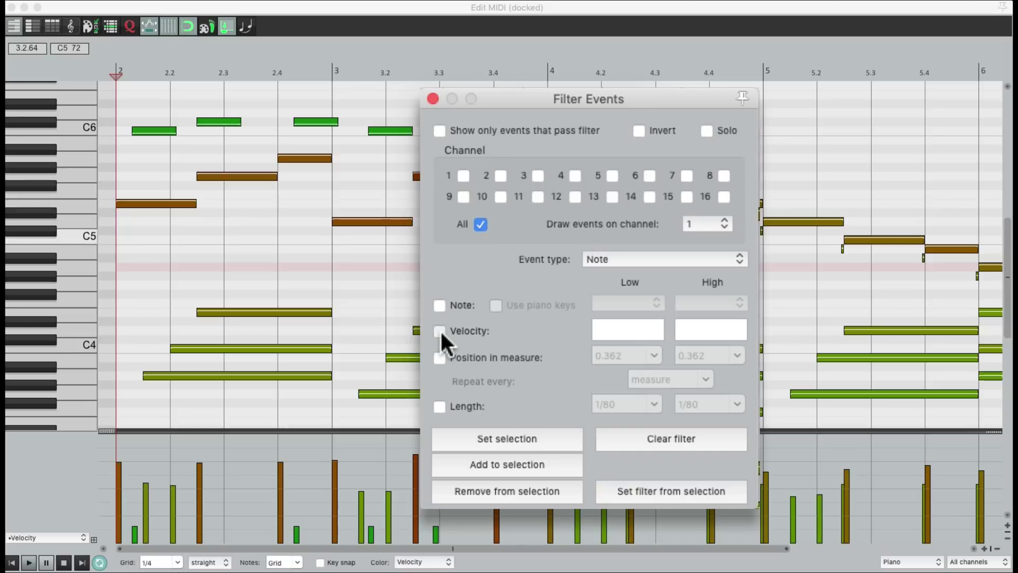
pyautogui.click(440, 331)
pyautogui.click(631, 330)
pyautogui.write('0')
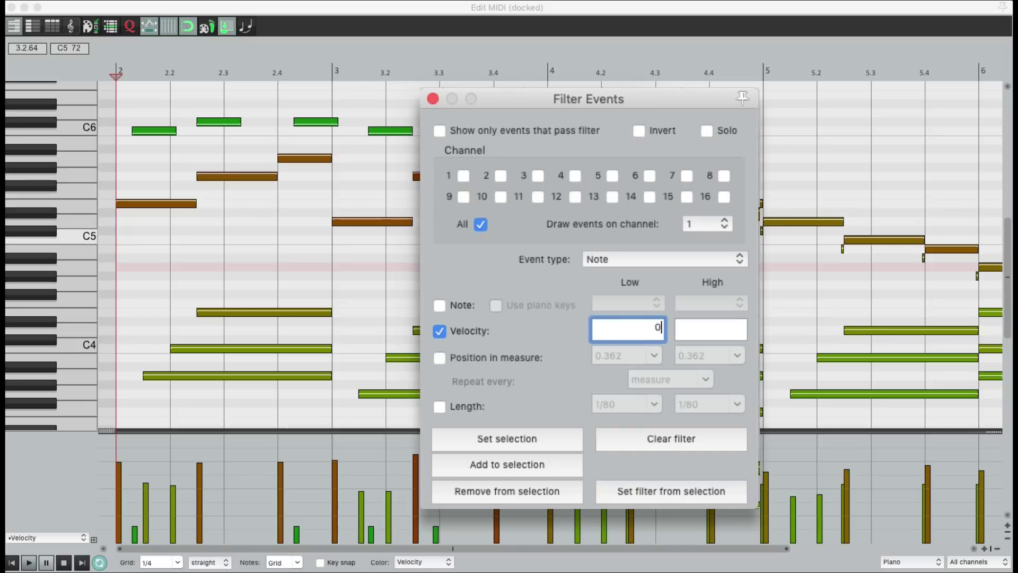
pyautogui.click(706, 332)
pyautogui.write('20')
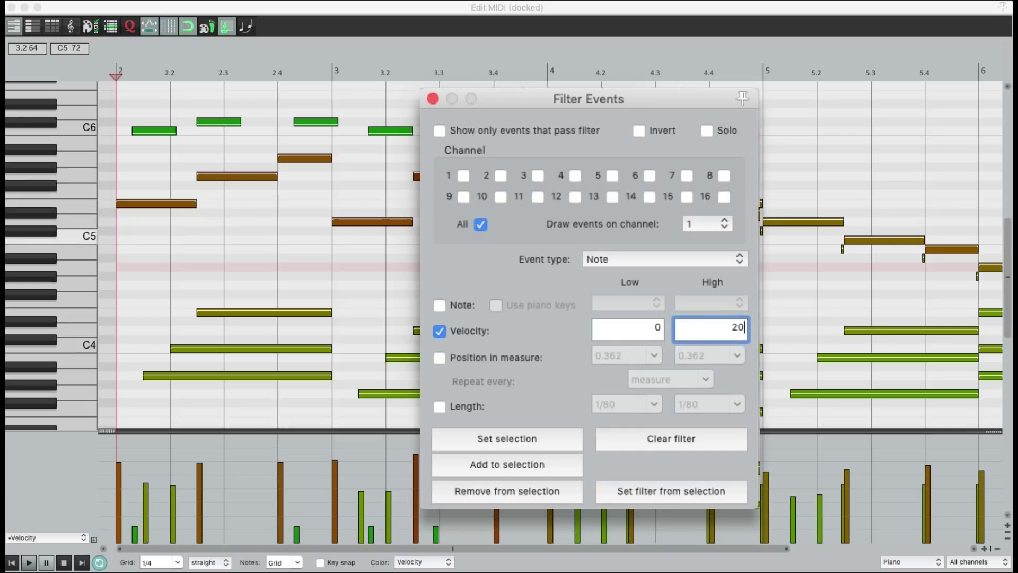
# Step: Preview the quiet notes with Show only and Solo, then select every note passing the filter
pyautogui.click(440, 131)
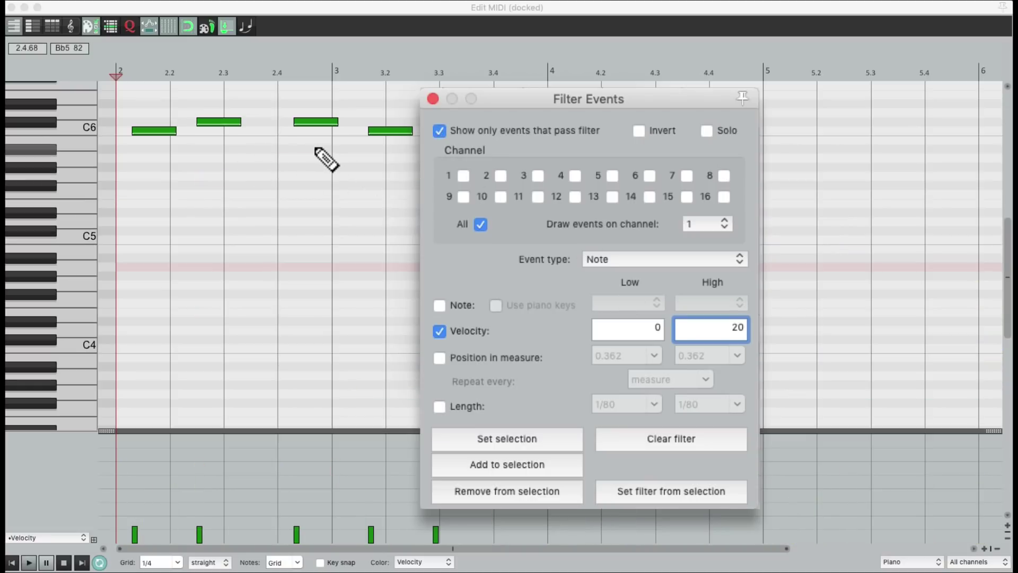
pyautogui.click(707, 130)
pyautogui.press('space')
pyautogui.click(704, 129)
pyautogui.click(440, 130)
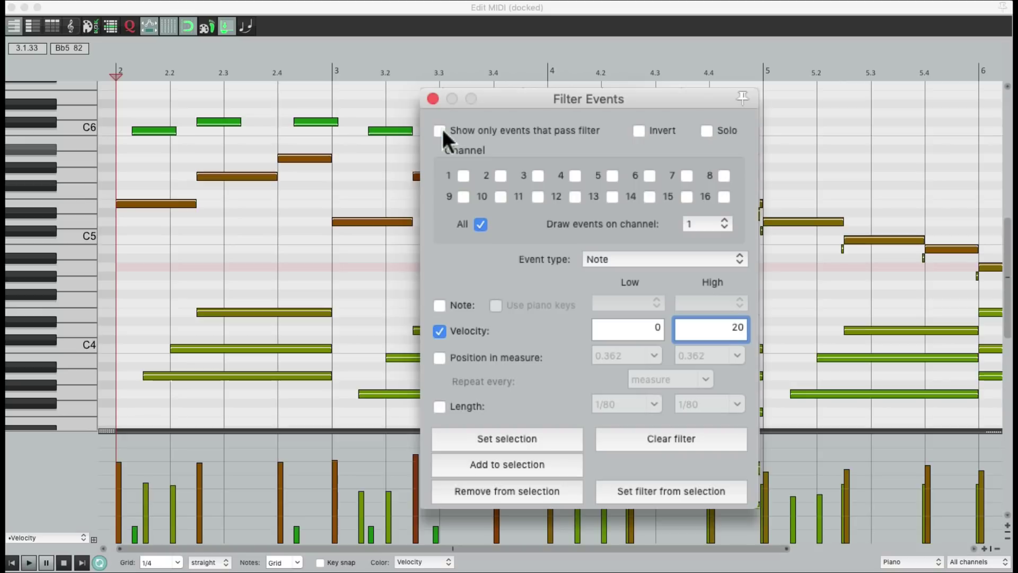
pyautogui.click(520, 438)
# Step: Close the filter, delete the five selected quiet notes, and play back the remaining part
pyautogui.click(433, 99)
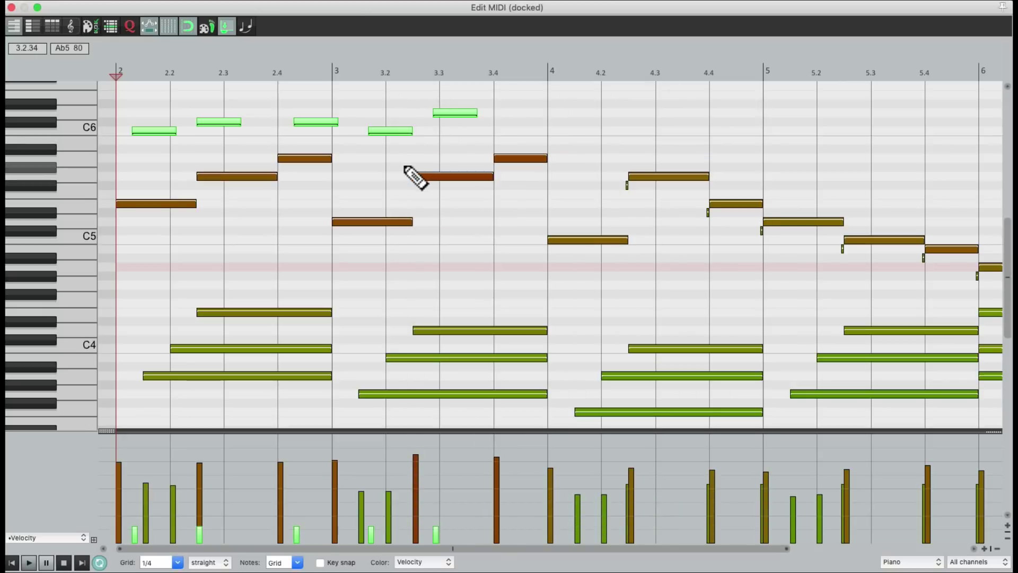
pyautogui.press('Delete')
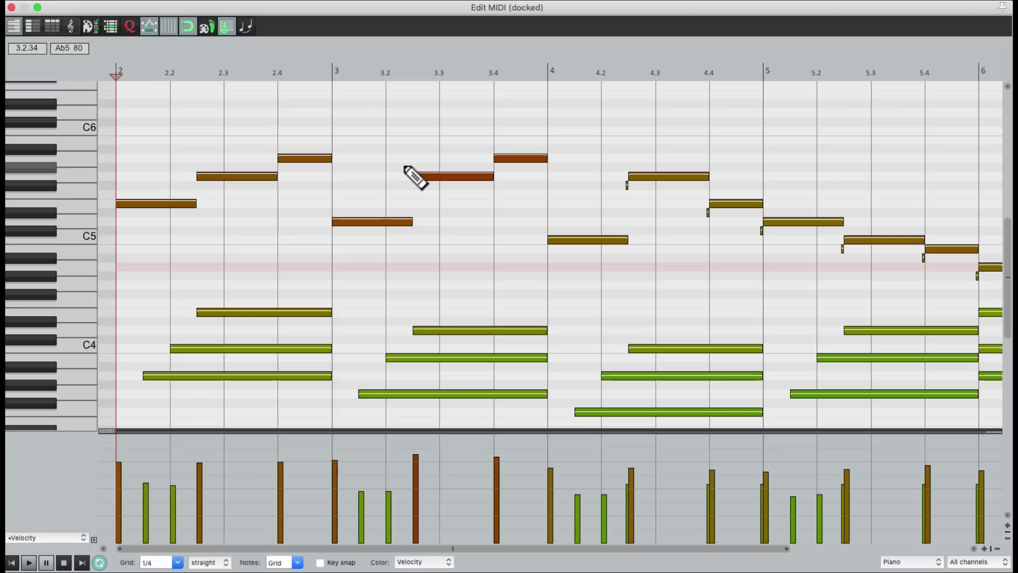
pyautogui.press('space')
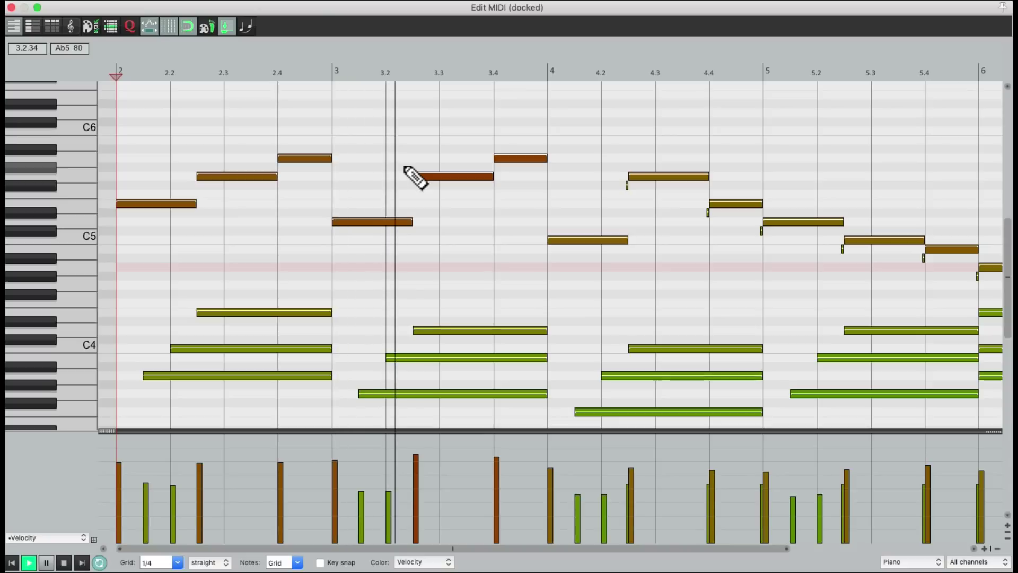
pyautogui.press('space')
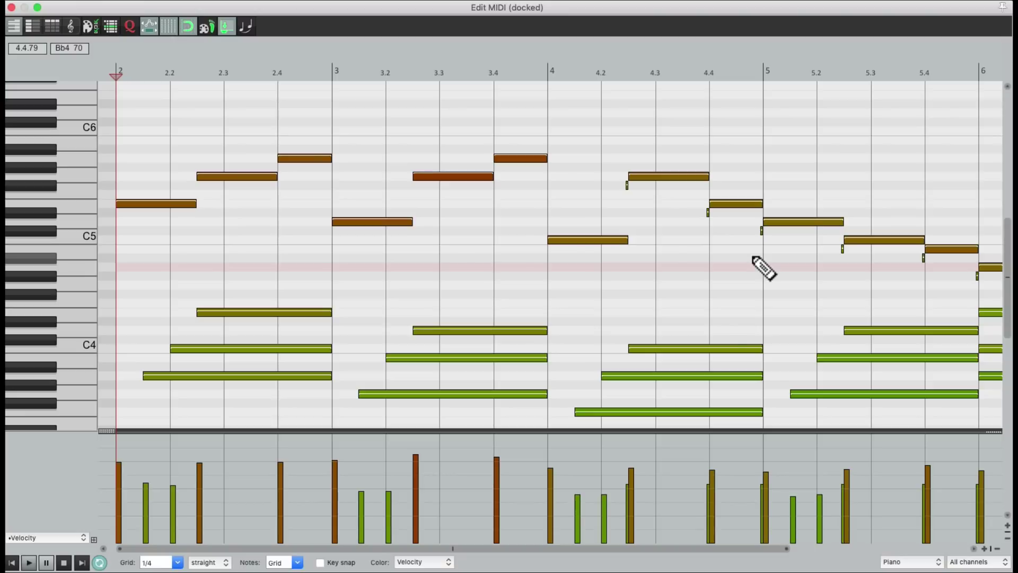
# Step: Reopen the event filter and switch from velocity to note lengths up to 1/32
pyautogui.press('super+f')
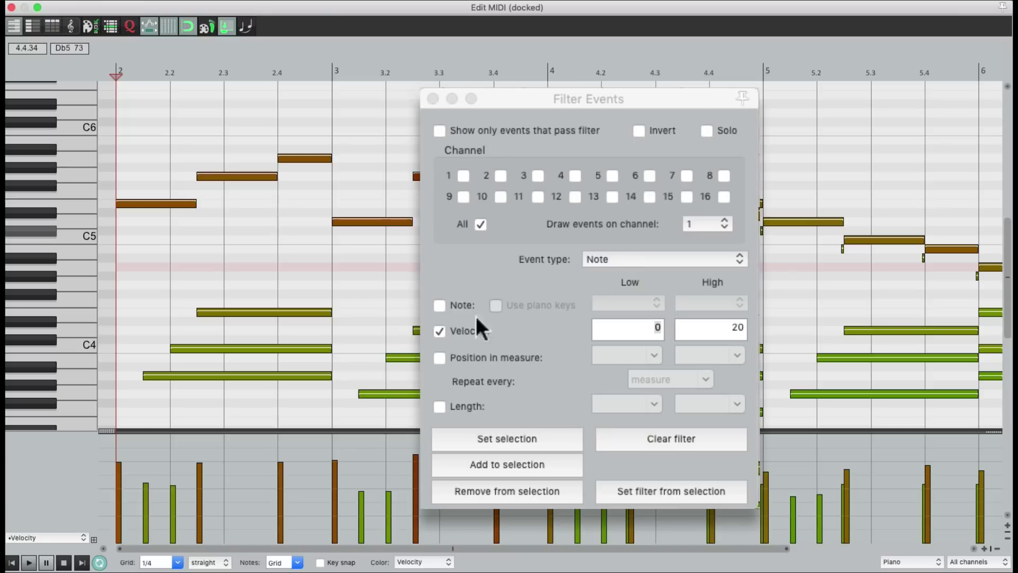
pyautogui.click(441, 330)
pyautogui.click(440, 330)
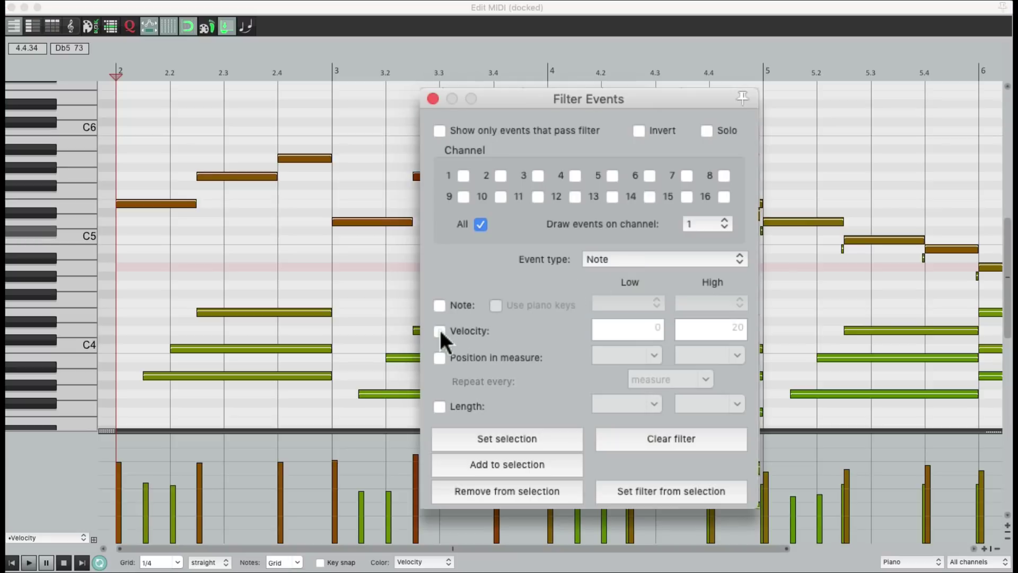
pyautogui.click(440, 406)
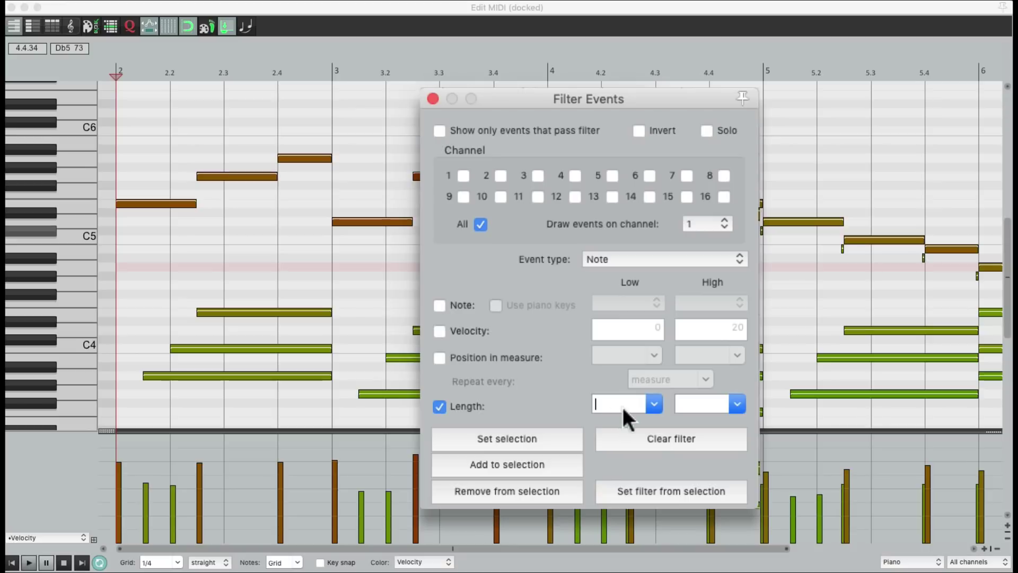
pyautogui.click(742, 402)
pyautogui.click(713, 457)
# Step: Show only the short notes, select them, close the filter and remove them
pyautogui.click(439, 131)
pyautogui.moveTo(502, 101); pyautogui.dragTo(310, 185)
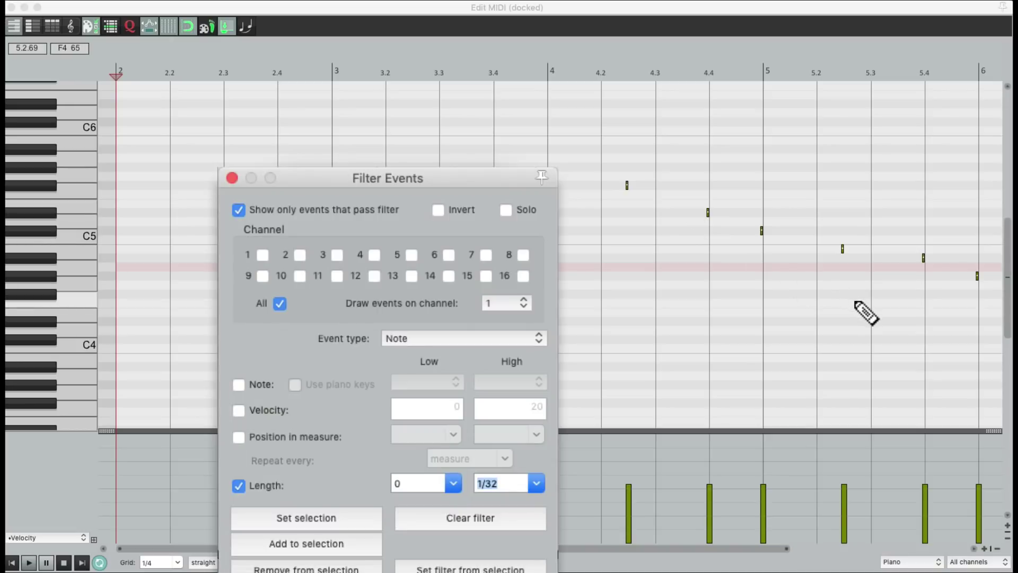
pyautogui.click(334, 516)
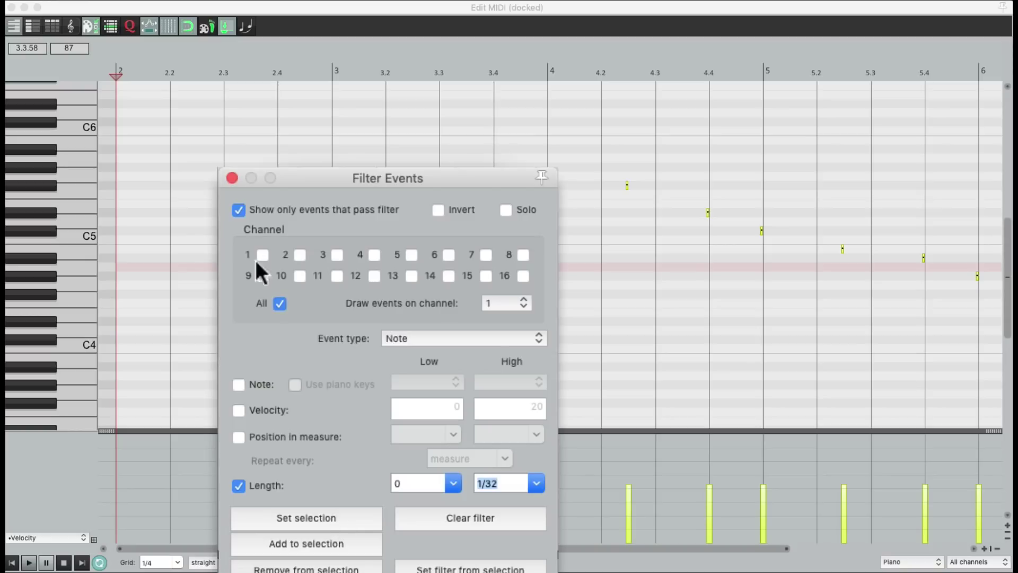
pyautogui.click(239, 211)
pyautogui.click(232, 178)
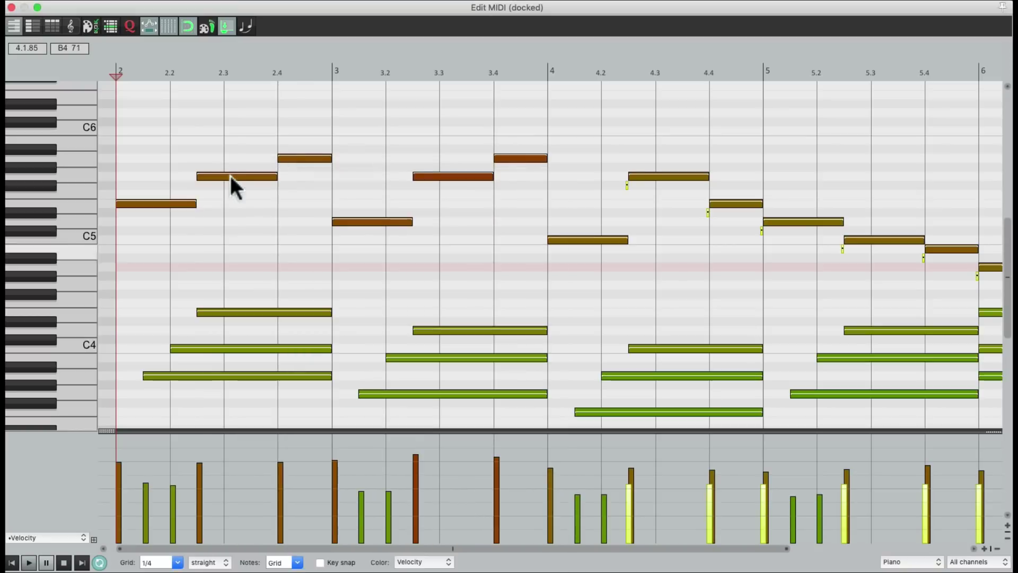
pyautogui.click(703, 272)
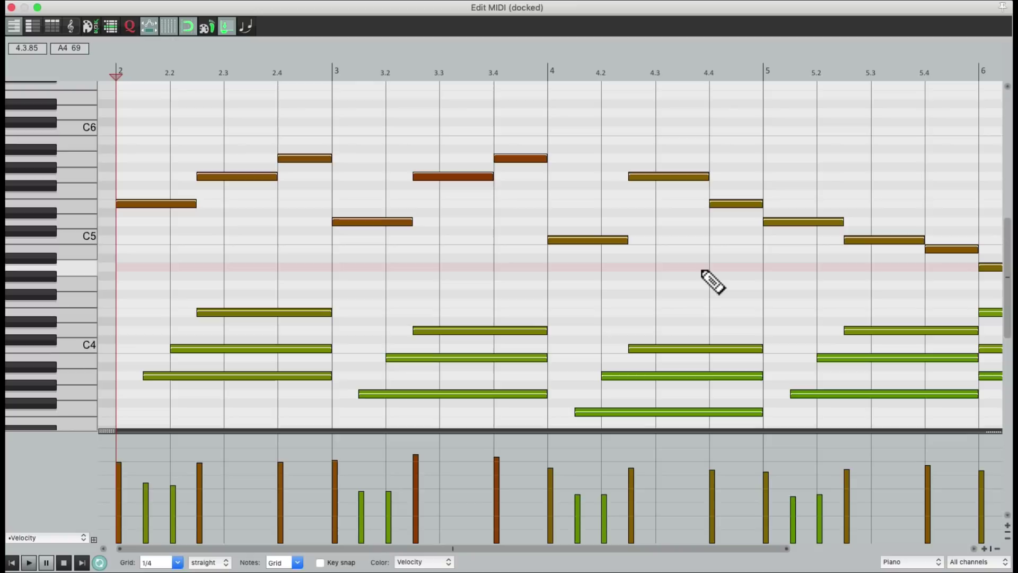
pyautogui.press('space')
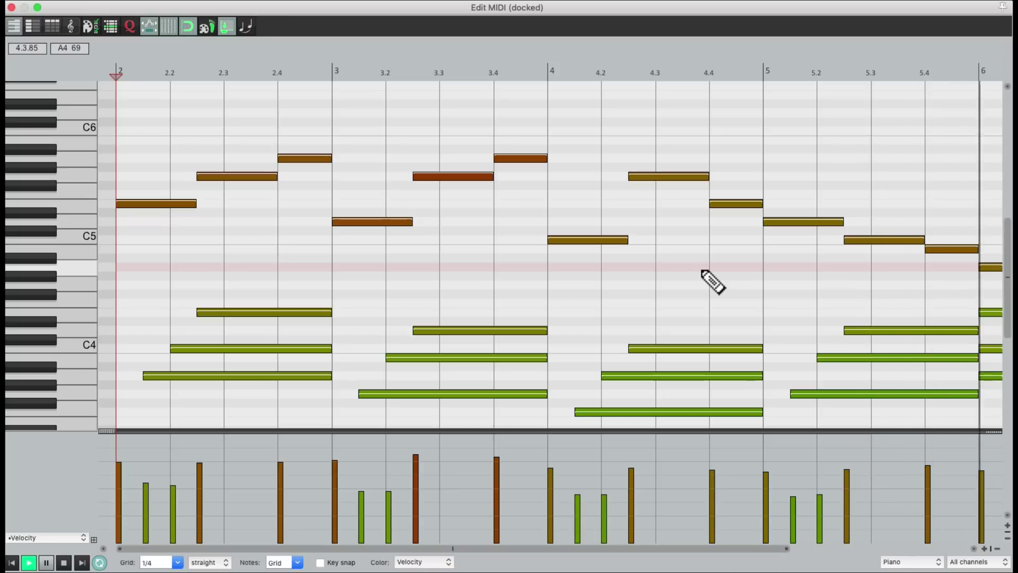
pyautogui.press('space')
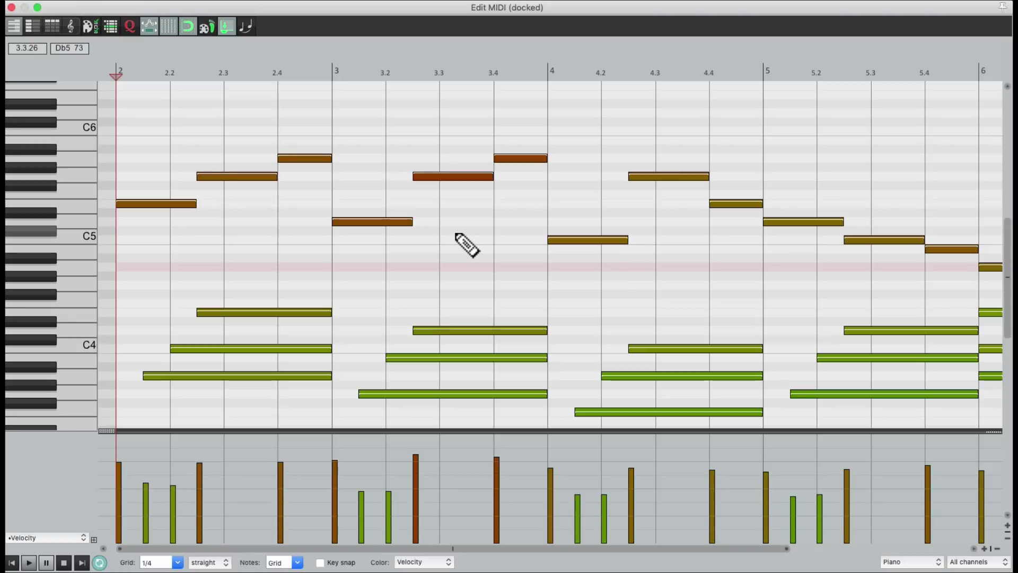
pyautogui.press('space')
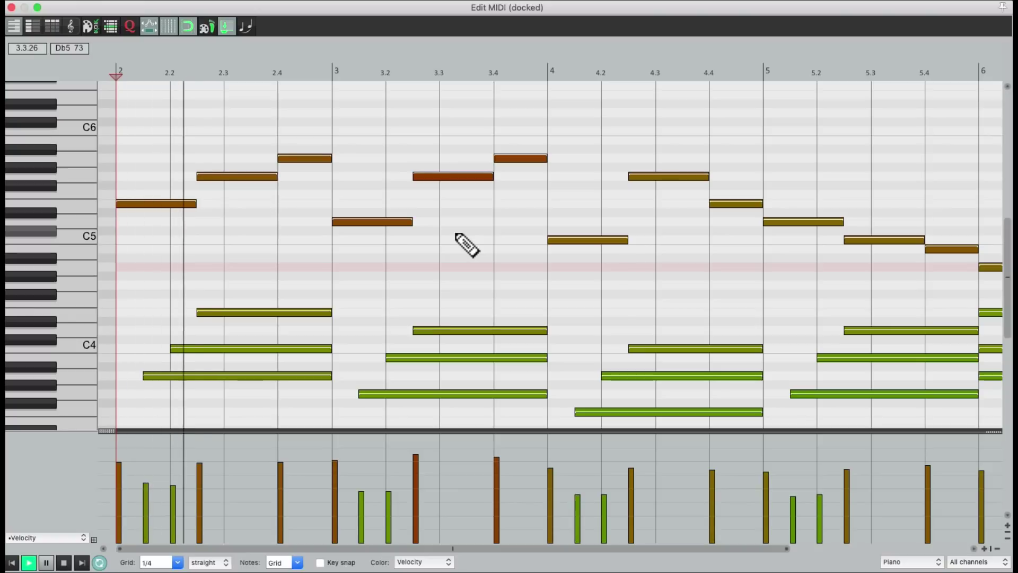
pyautogui.press('space')
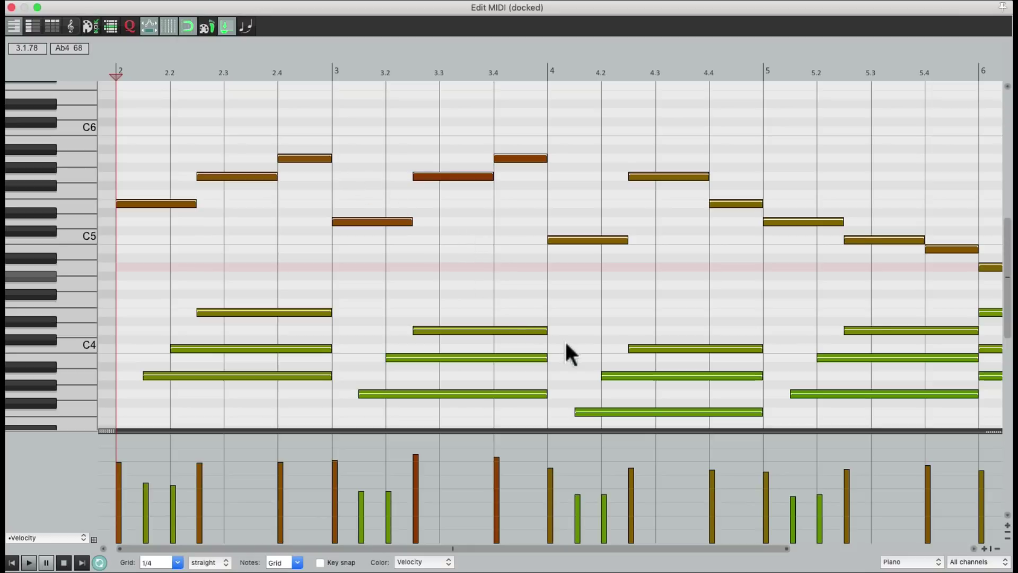
# Step: Reopen the event filter and limit notes to the A4–C7 pitch range using piano keys
pyautogui.press('super+f')
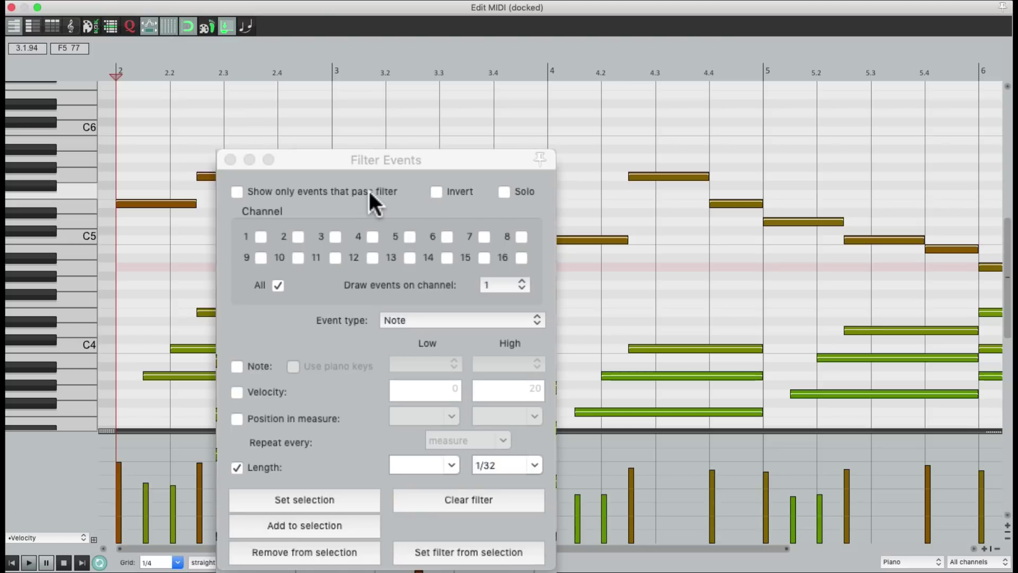
pyautogui.click(240, 360)
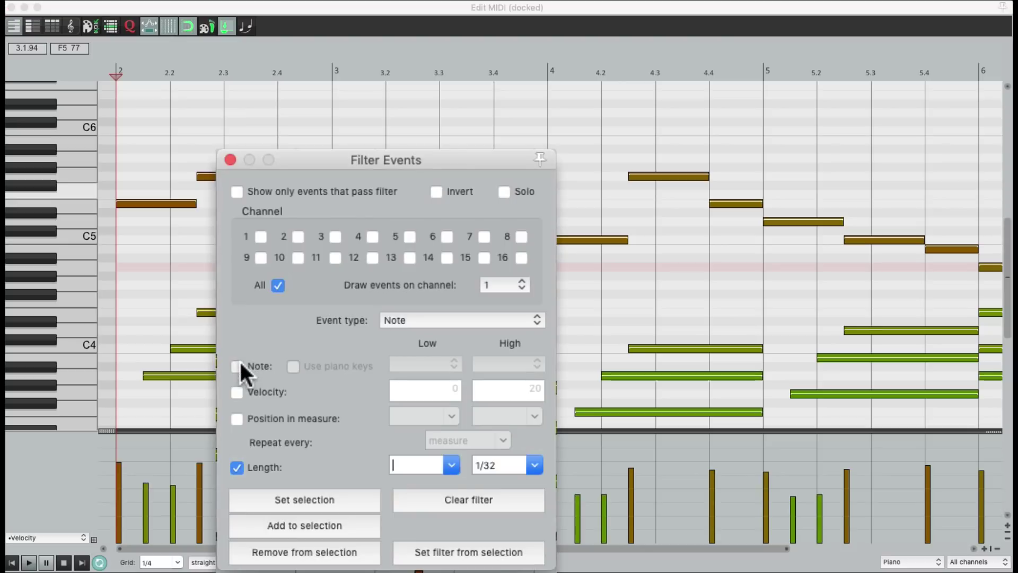
pyautogui.click(240, 362)
pyautogui.click(236, 468)
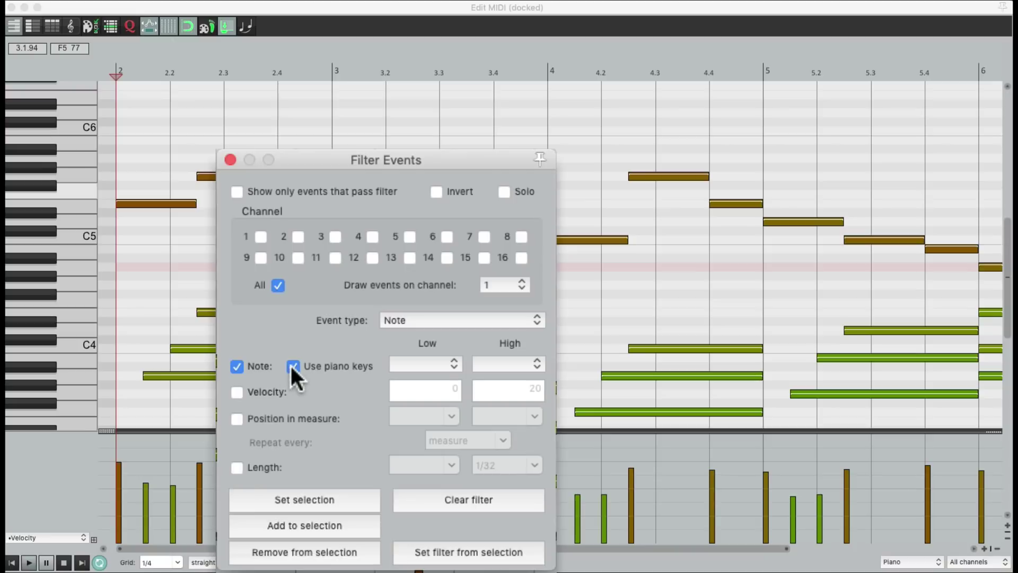
pyautogui.click(87, 264)
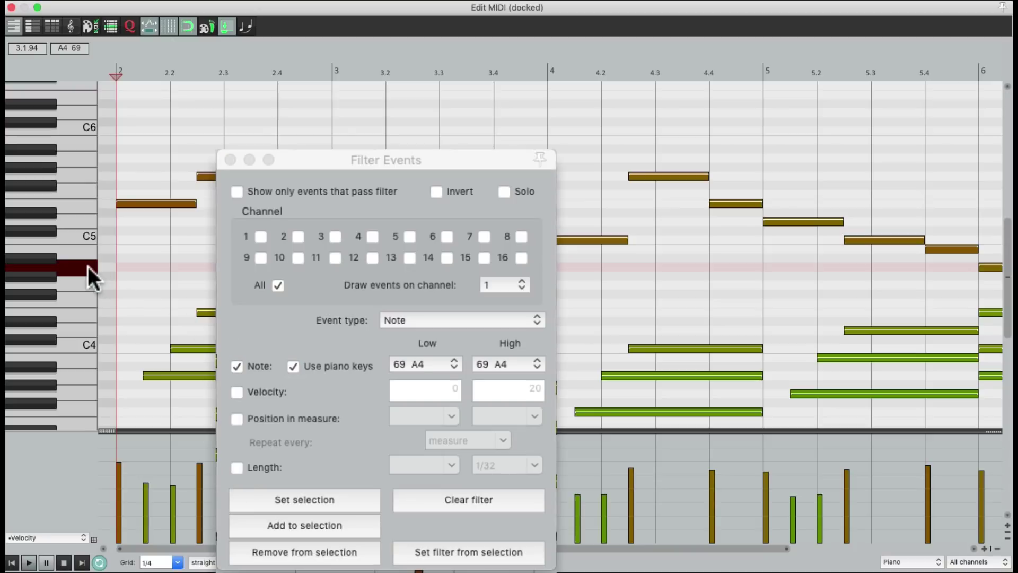
pyautogui.click(505, 364)
pyautogui.scroll(5, 523, 133)
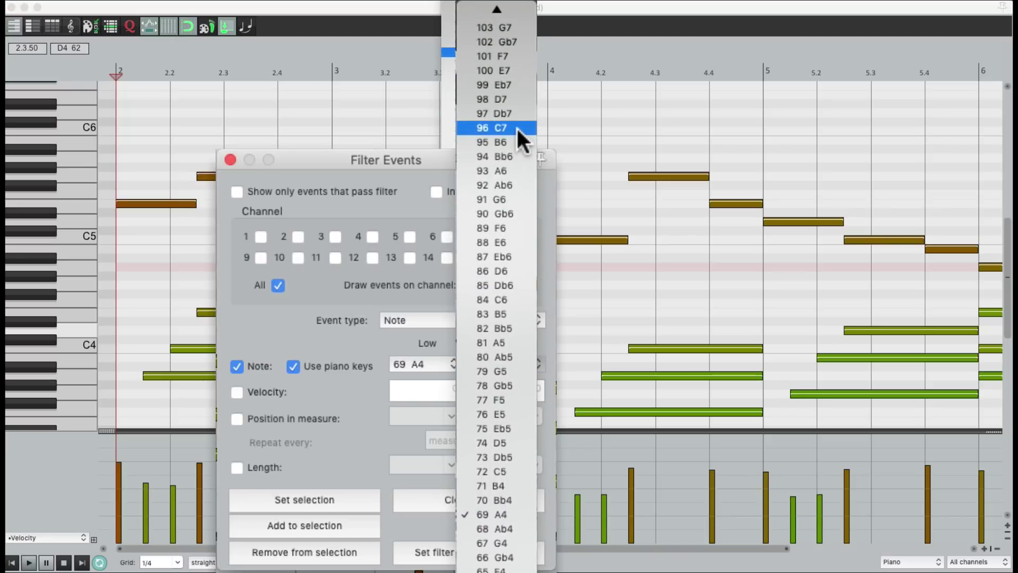
pyautogui.click(518, 132)
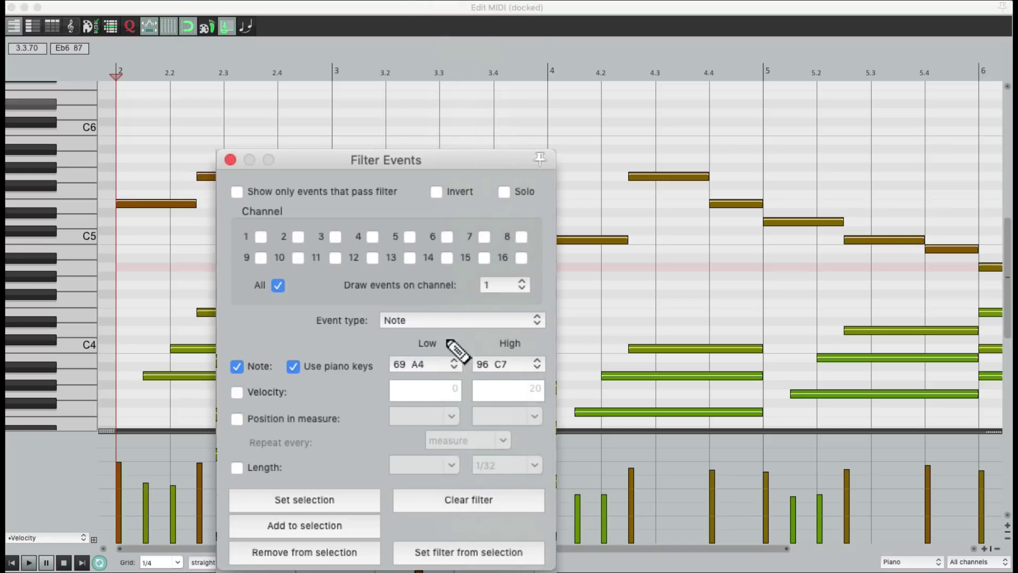
# Step: Show only and solo the A4–C7 melody, play it back, and select all passing notes
pyautogui.click(237, 191)
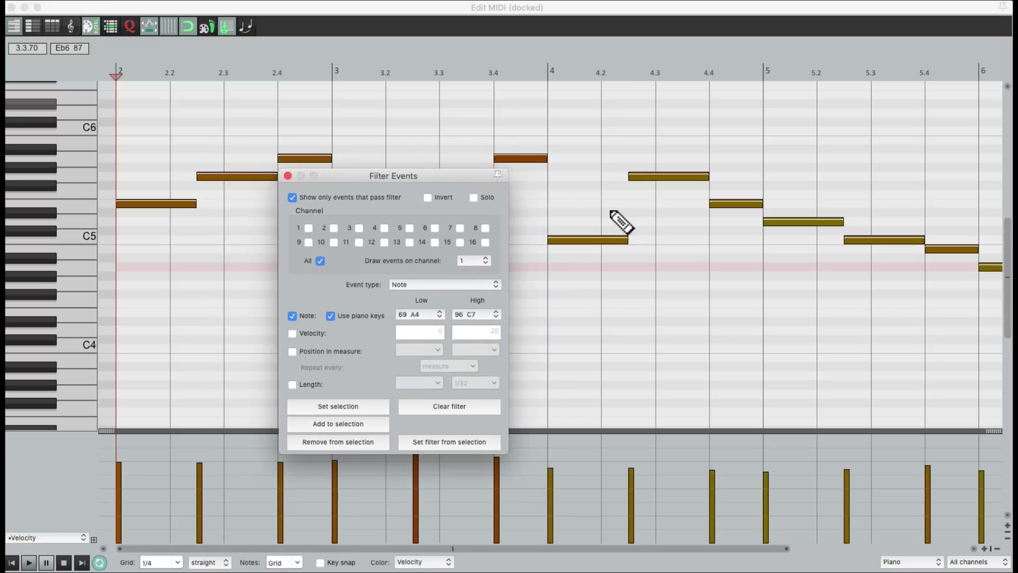
pyautogui.click(504, 192)
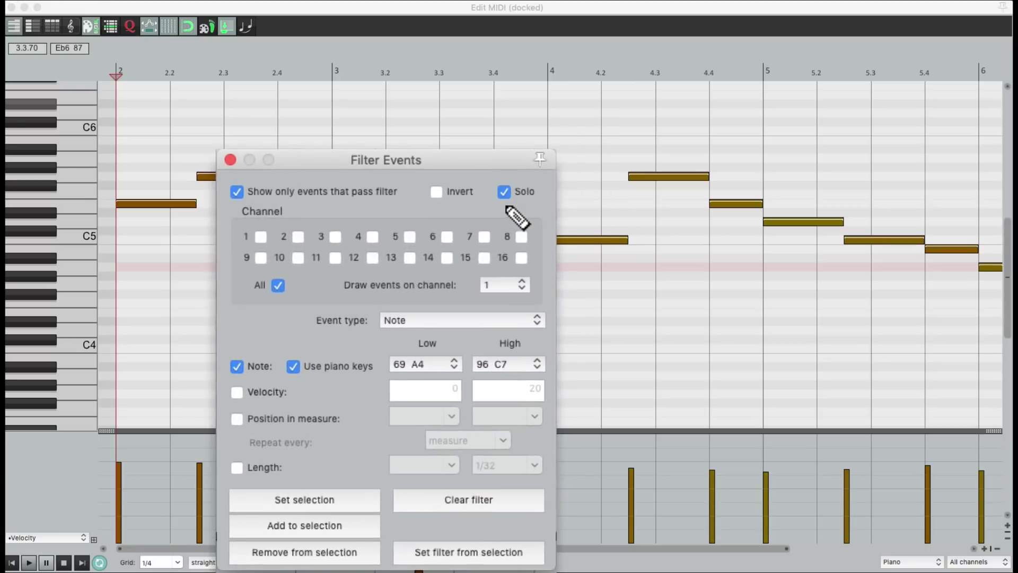
pyautogui.press('space')
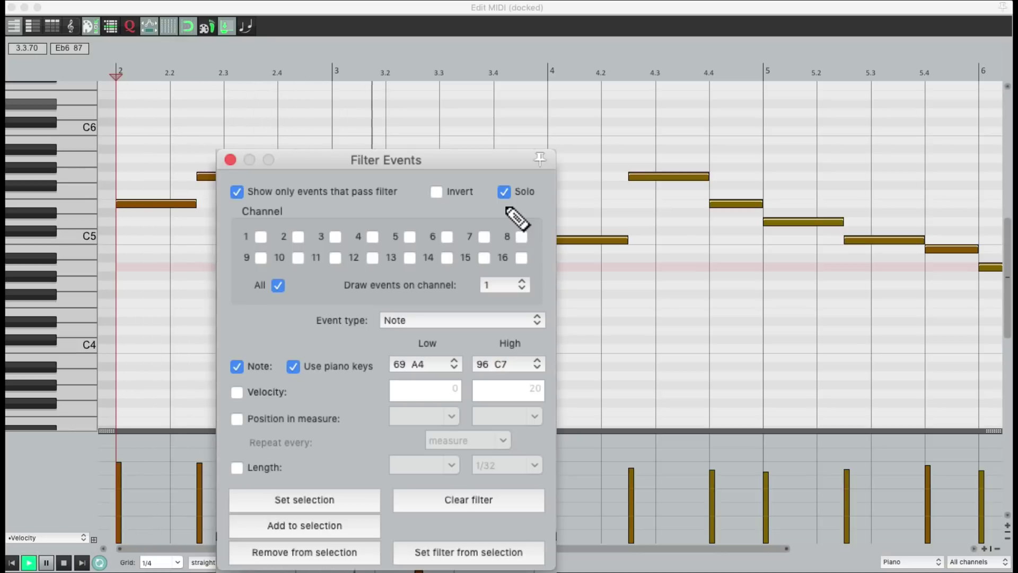
pyautogui.press('space')
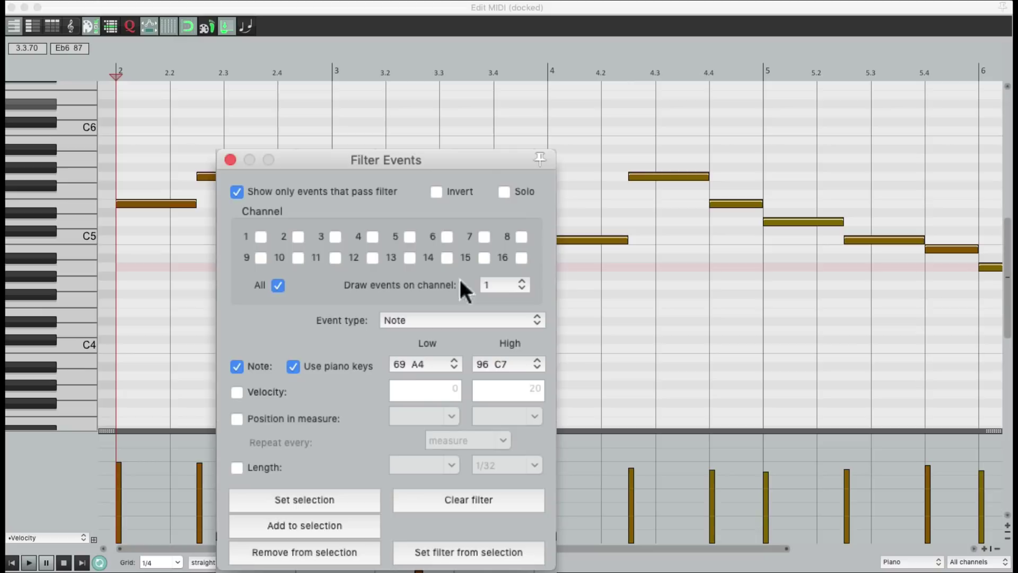
pyautogui.click(346, 496)
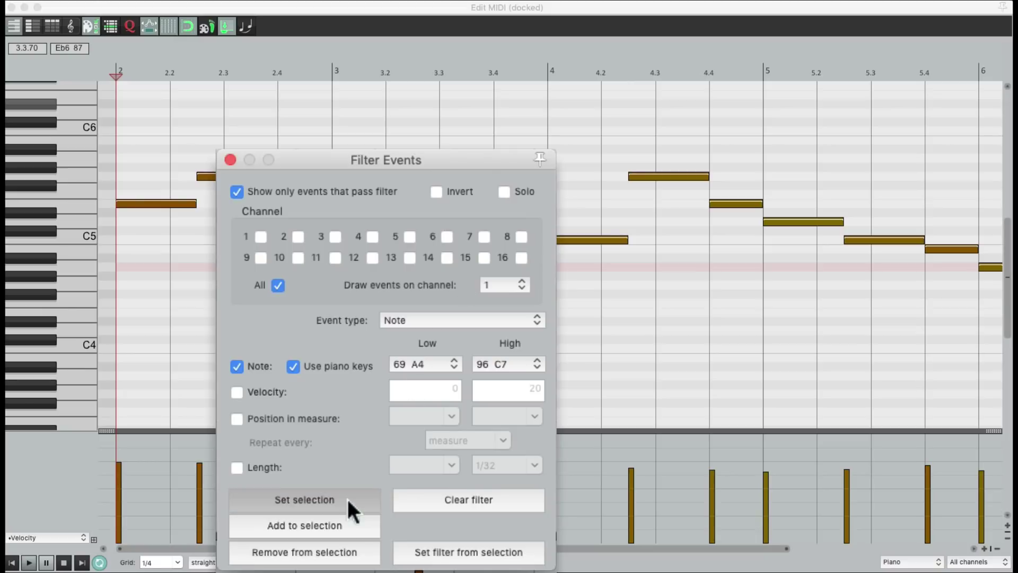
# Step: Show all notes, close the filter, nudge the selected melody velocities by a small drag, and play back
pyautogui.click(236, 190)
pyautogui.click(230, 160)
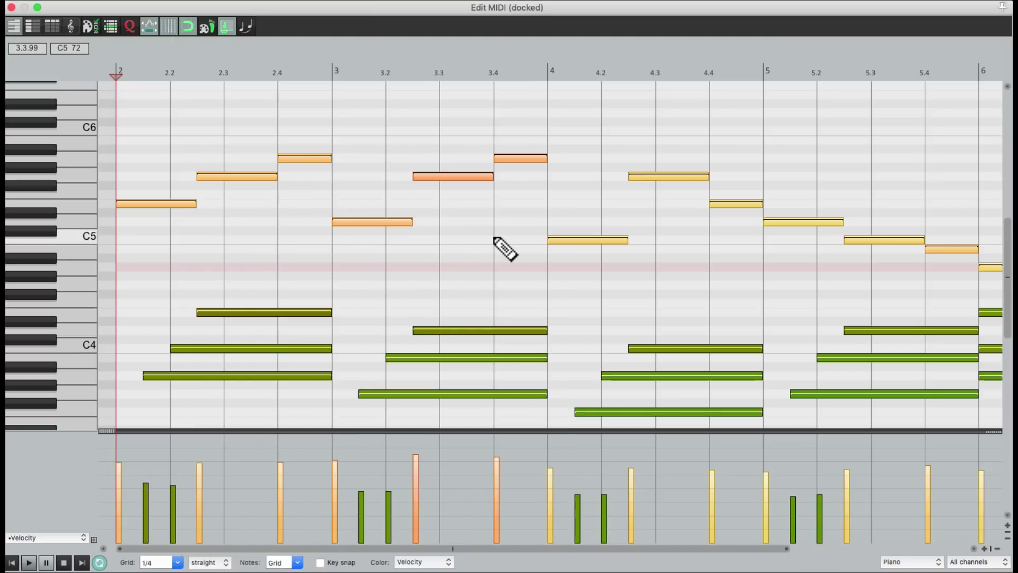
pyautogui.moveTo(497, 459)
pyautogui.mouseDown()
pyautogui.moveTo(495, 476)
pyautogui.moveTo(493, 455)
pyautogui.mouseUp()
pyautogui.press('space')
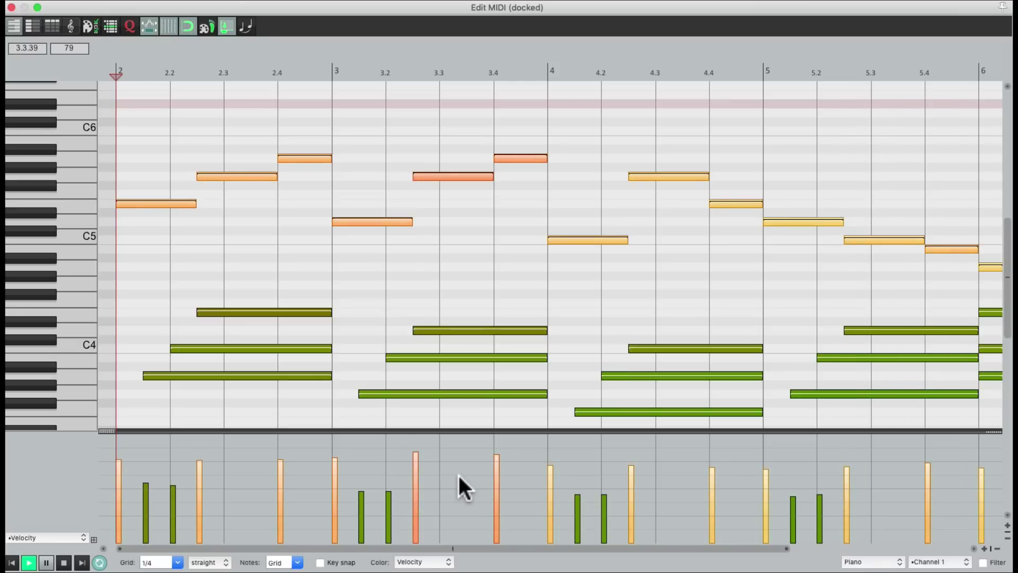
pyautogui.press('space')
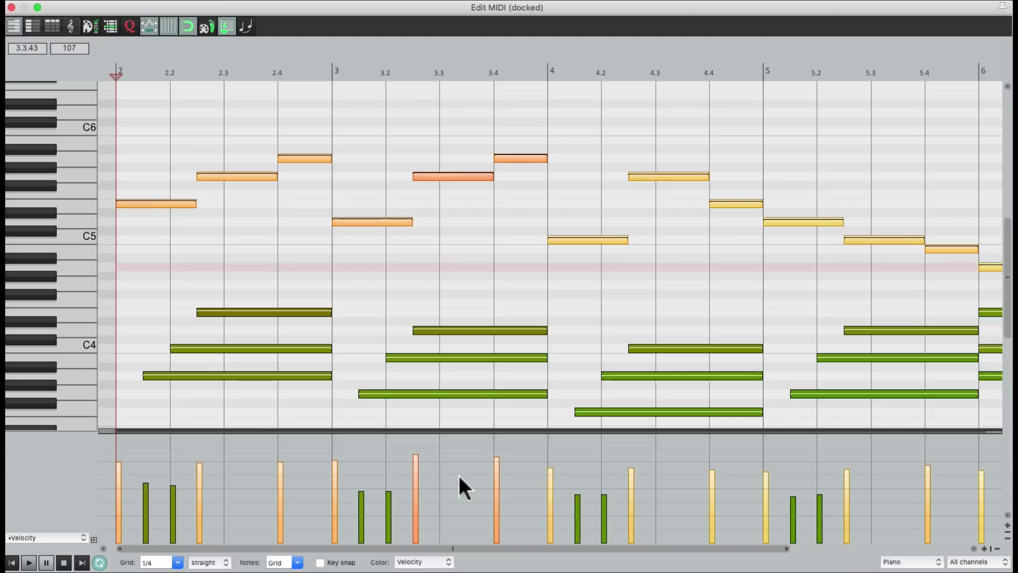
pyautogui.press('space')
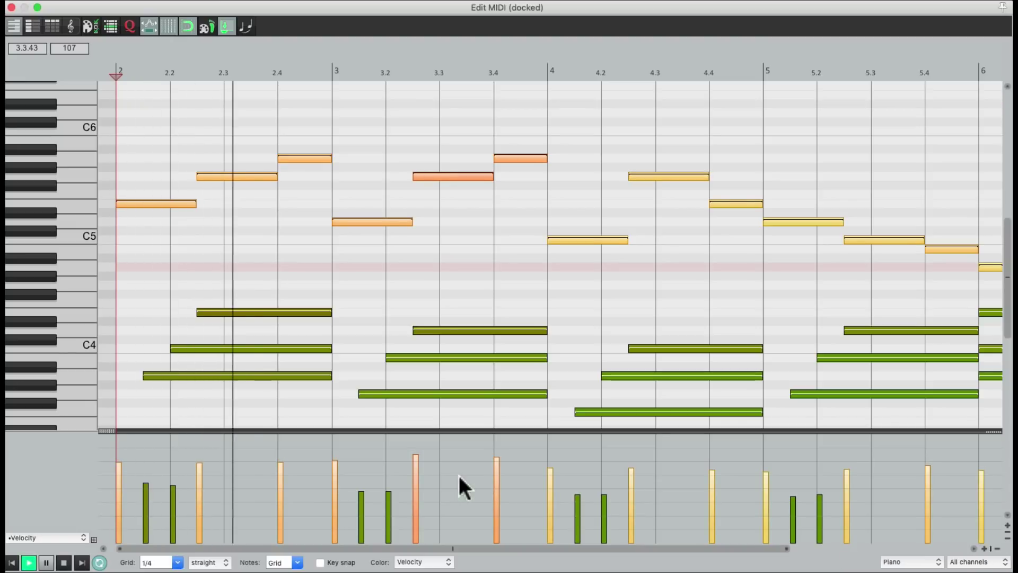
pyautogui.press('space')
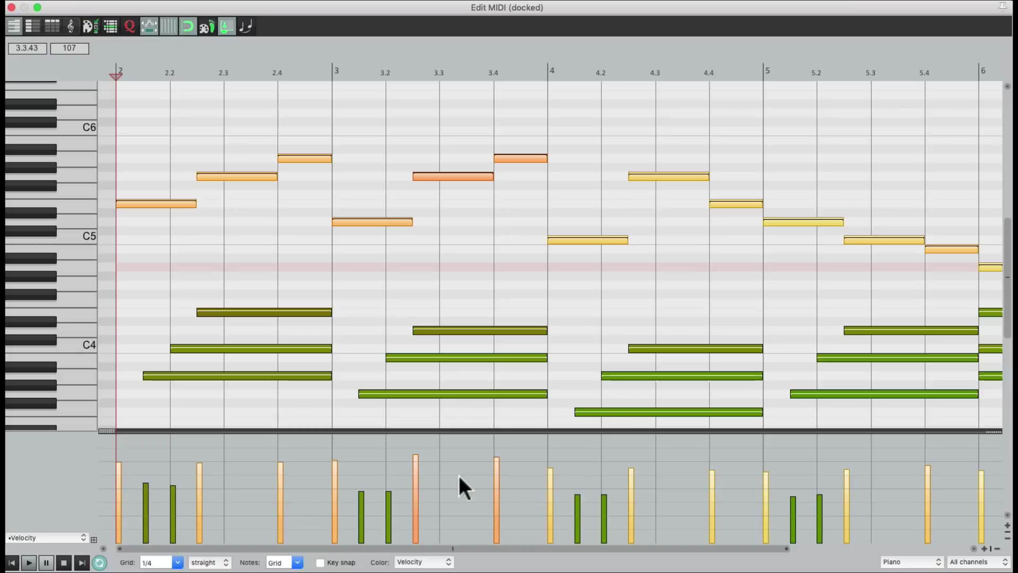
pyautogui.press('super+f')
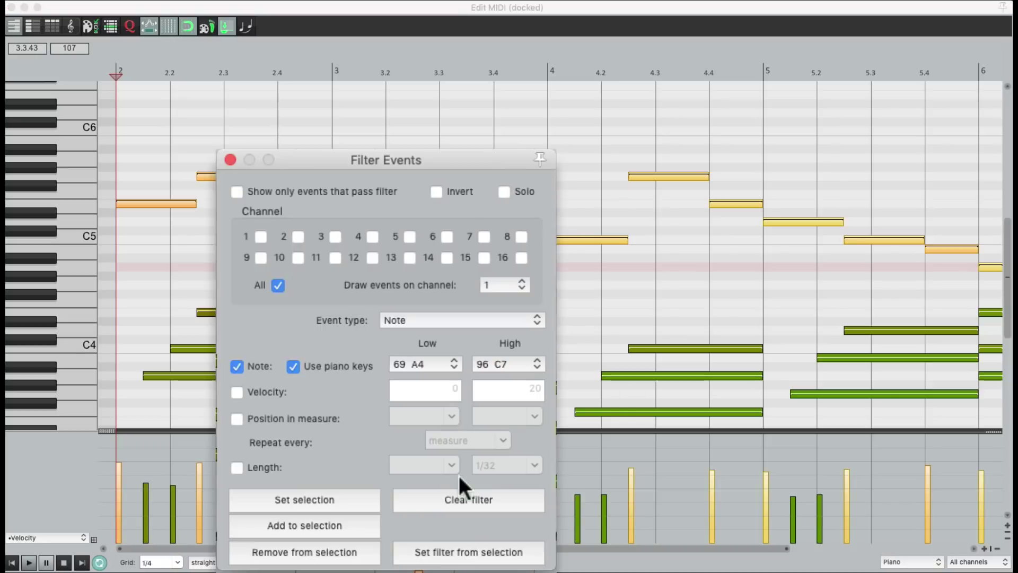
pyautogui.click(316, 501)
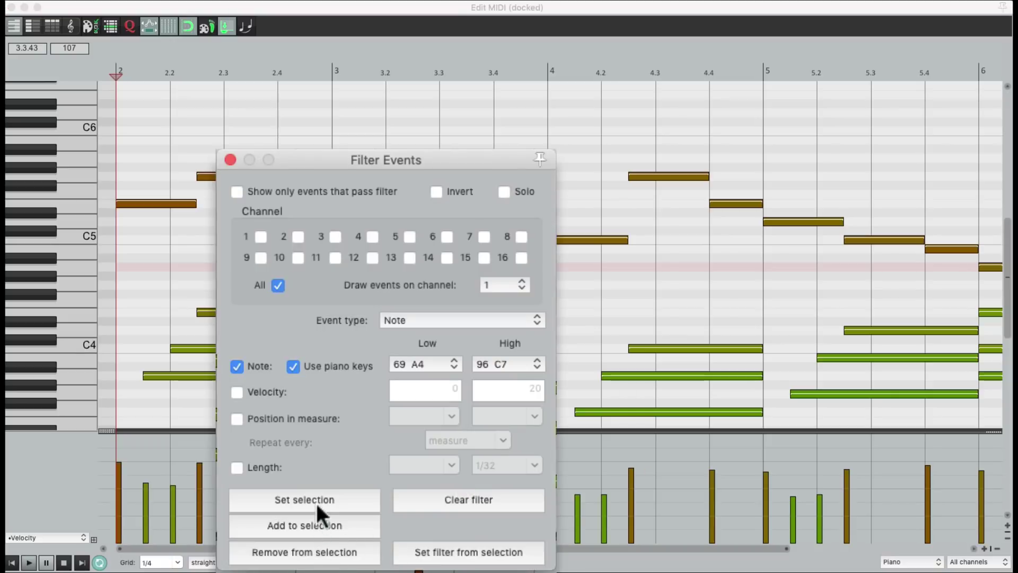
pyautogui.click(316, 501)
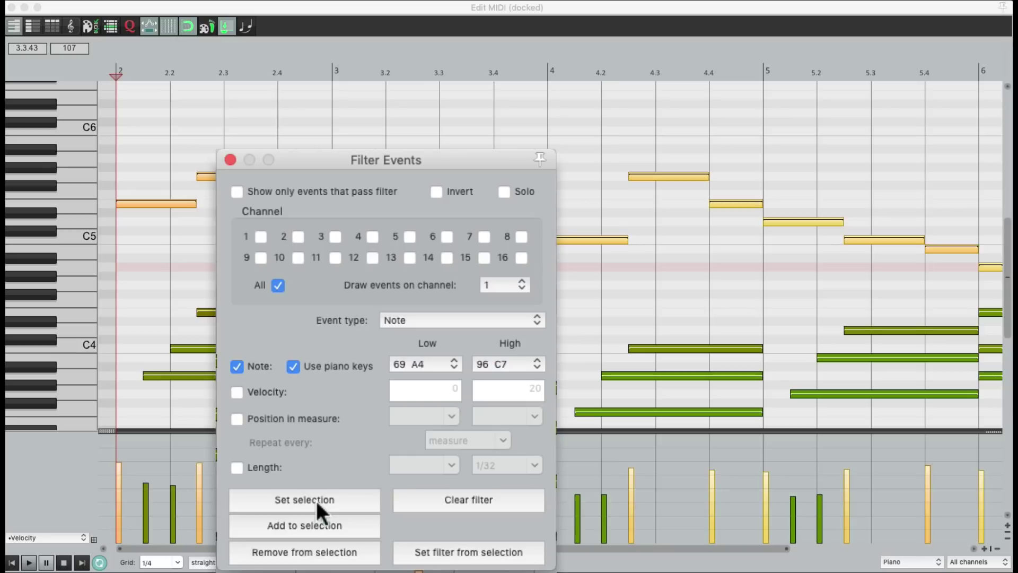
pyautogui.click(231, 160)
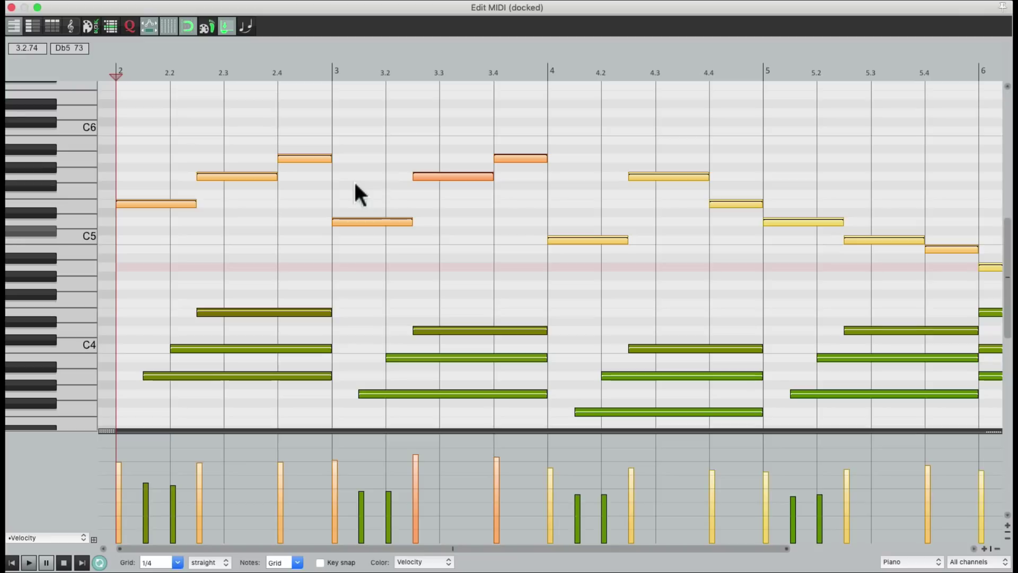
# Step: Open Note properties for the melody notes, halve their length with *.5, and listen
pyautogui.rightClick(427, 173)
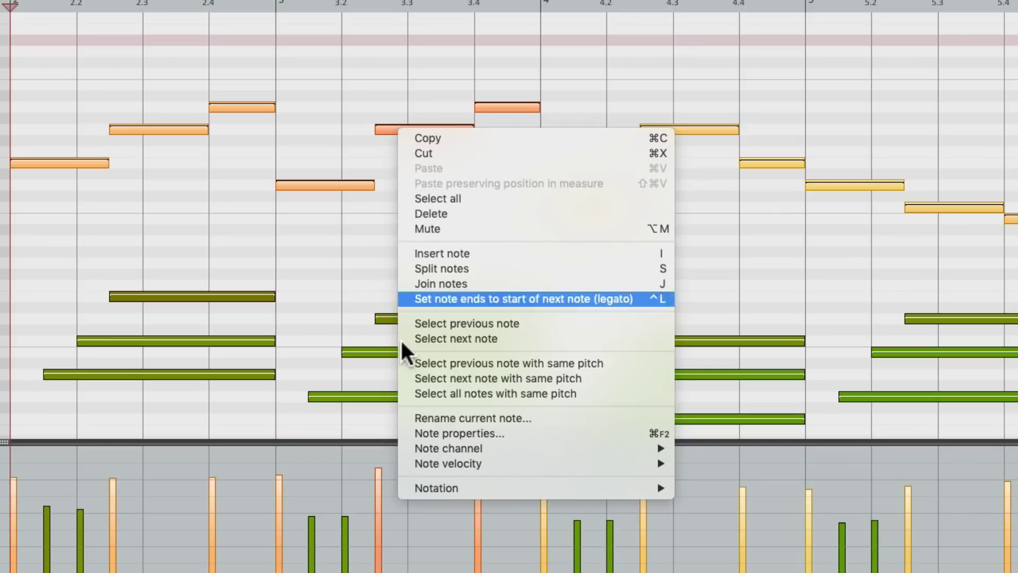
pyautogui.click(401, 433)
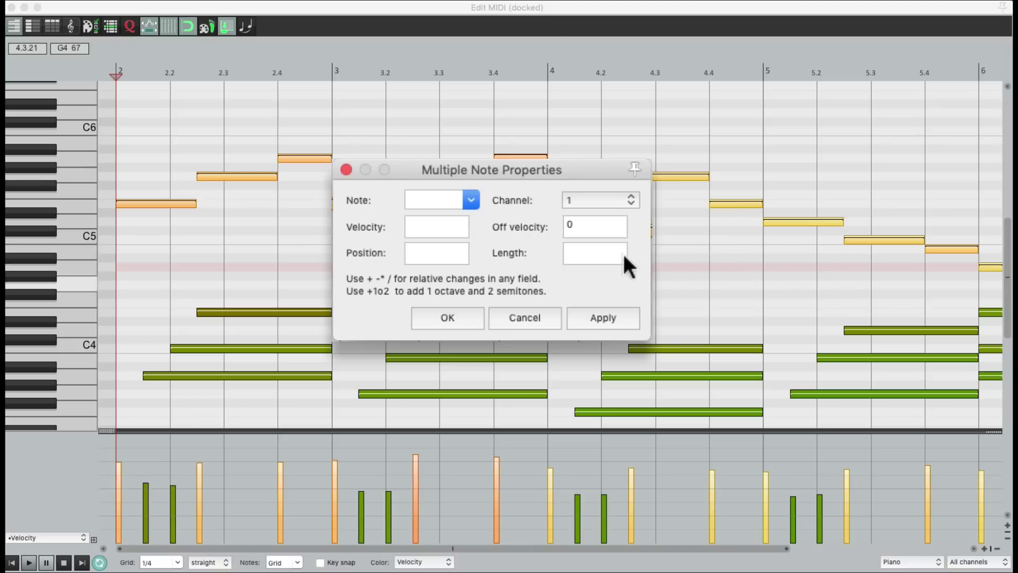
pyautogui.click(597, 249)
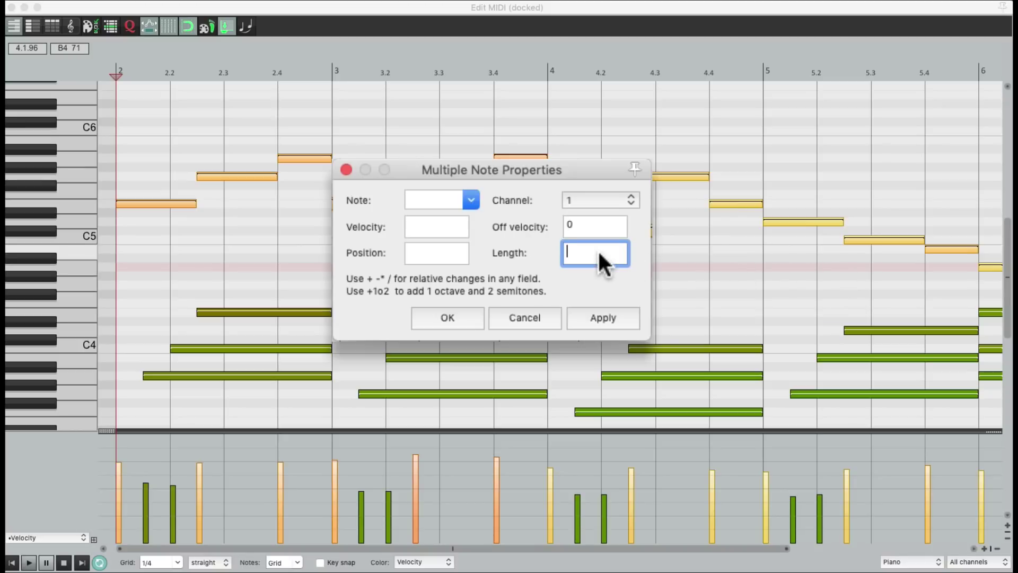
pyautogui.write('*.5')
pyautogui.click(591, 315)
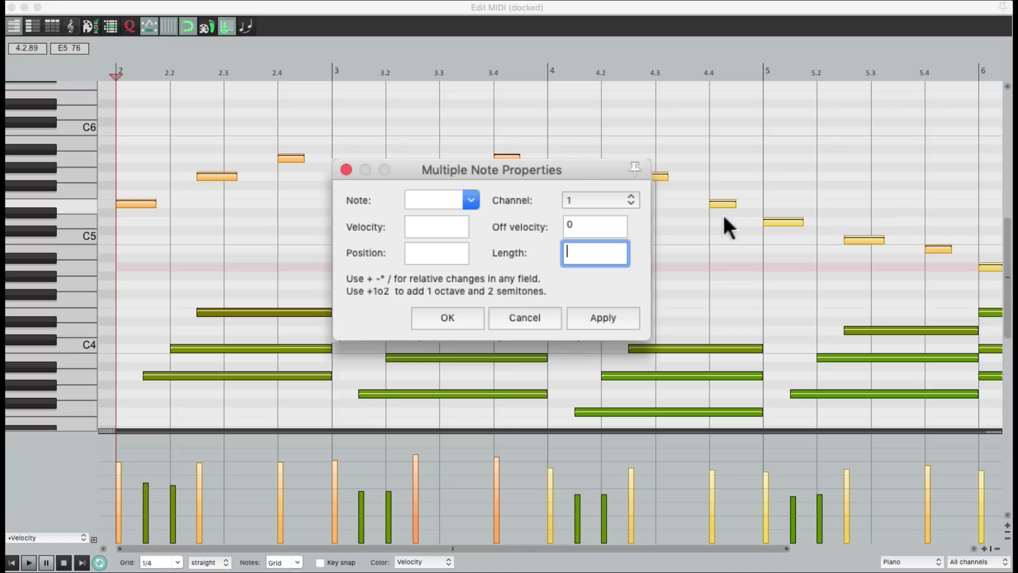
pyautogui.press('space')
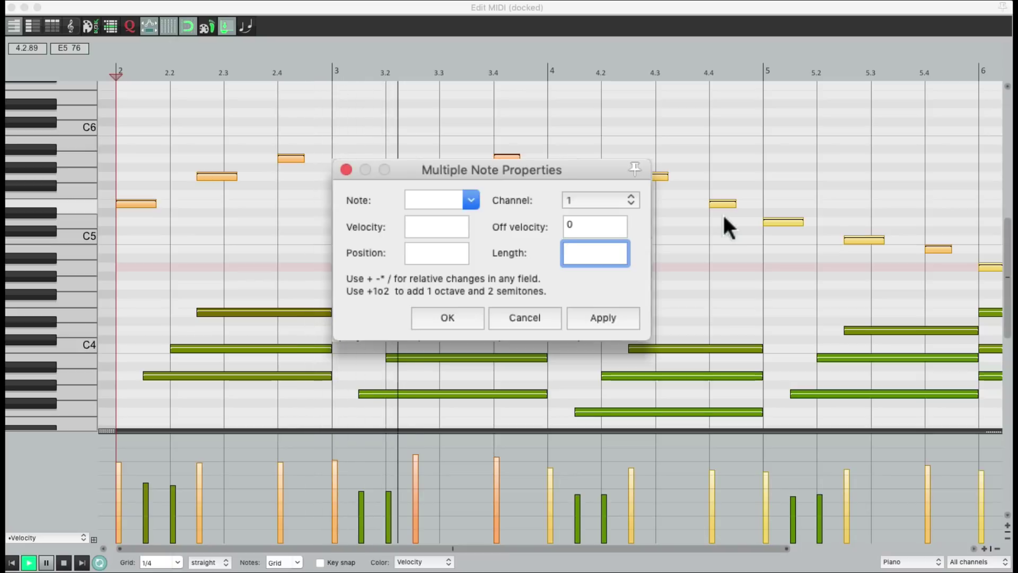
pyautogui.press('space')
# Step: Restore the melody notes' original length by applying *2 to Length
pyautogui.write('*2')
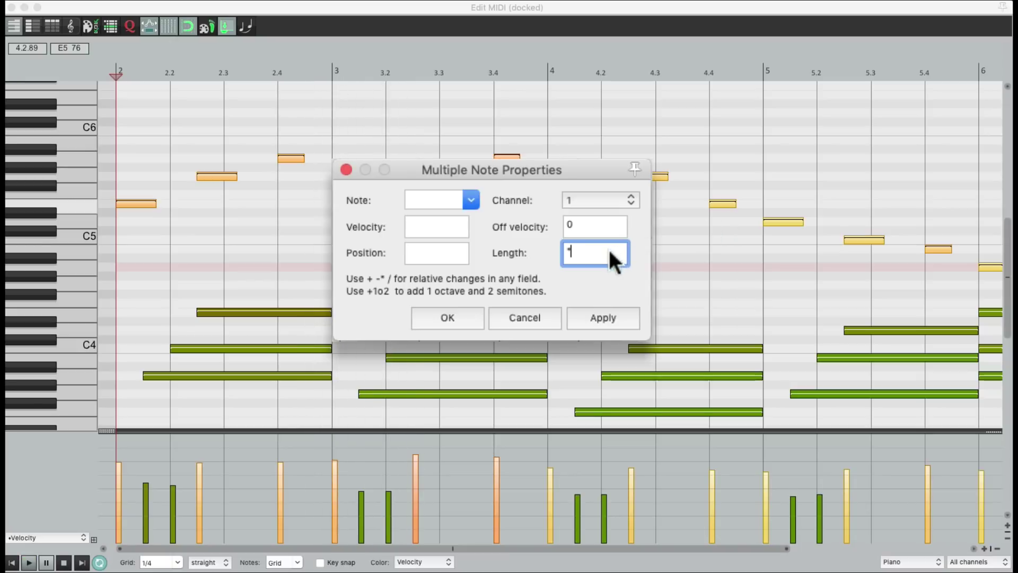
pyautogui.click(595, 314)
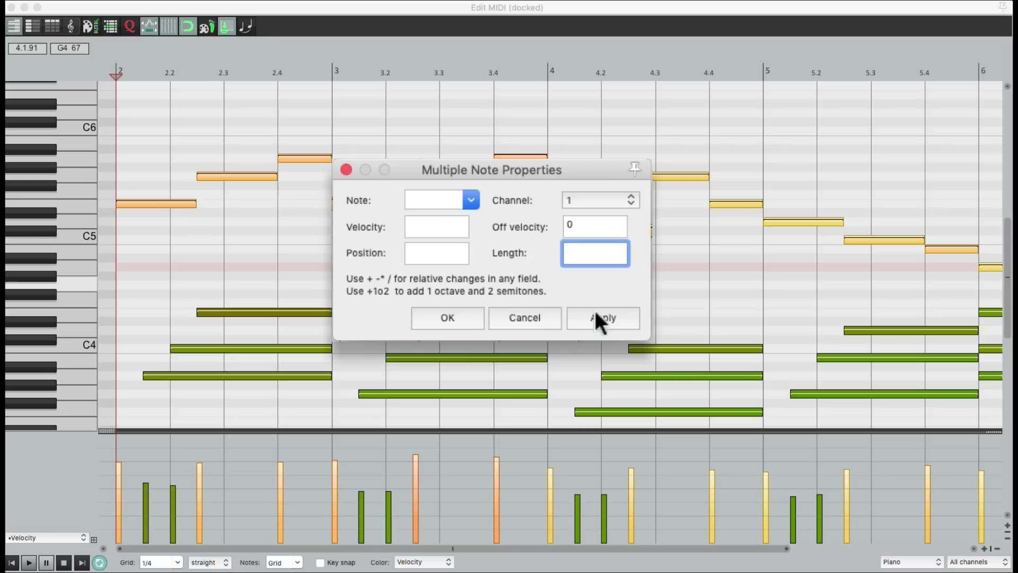
pyautogui.click(444, 225)
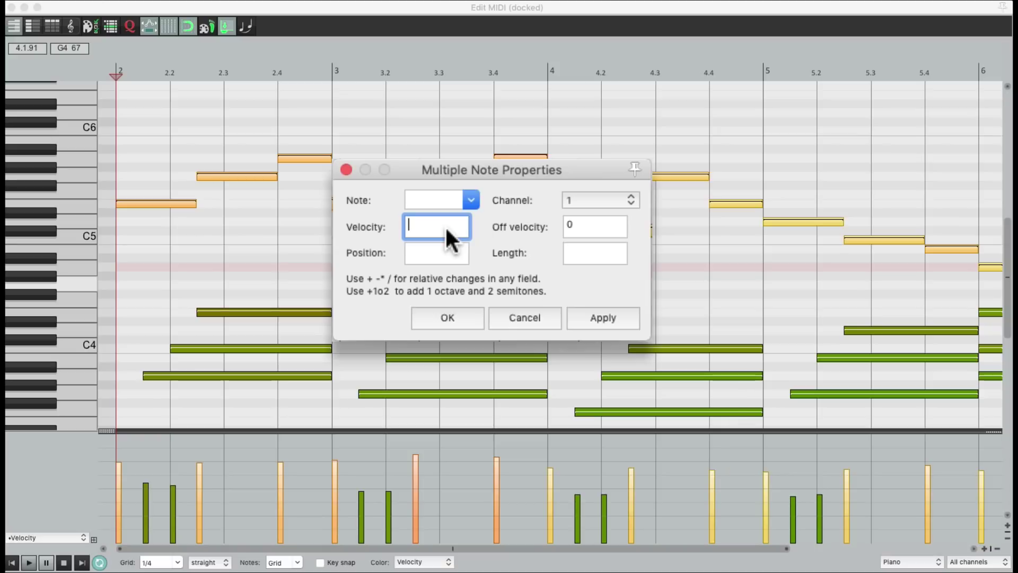
# Step: Scale the melody velocities to 75% with *.75 and listen to the result
pyautogui.write('*.75')
pyautogui.click(595, 317)
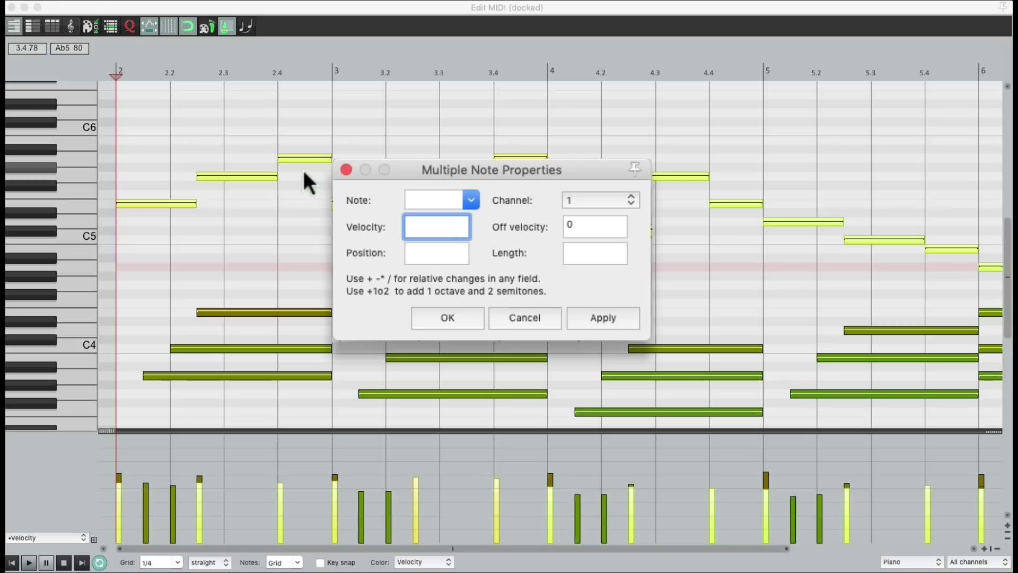
pyautogui.press('space')
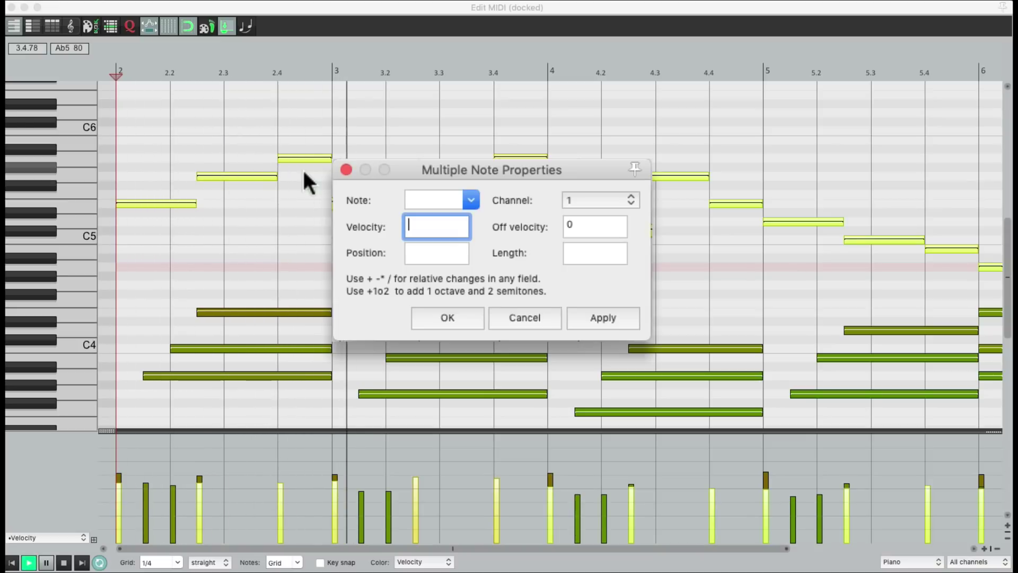
pyautogui.press('space')
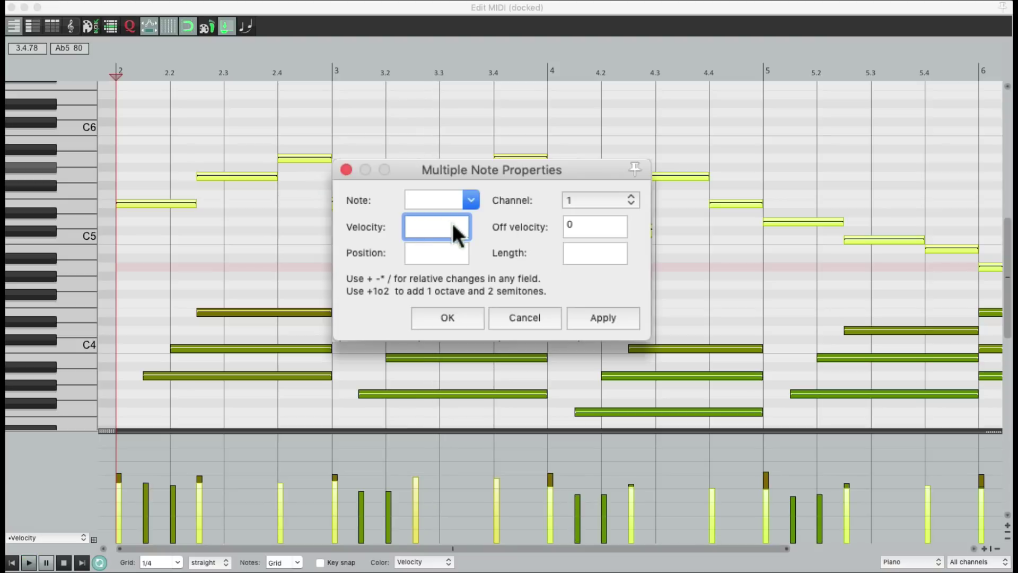
# Step: Boost the velocities by *1.2, listen again, and close Multiple Note Properties
pyautogui.write('*1.2')
pyautogui.click(588, 318)
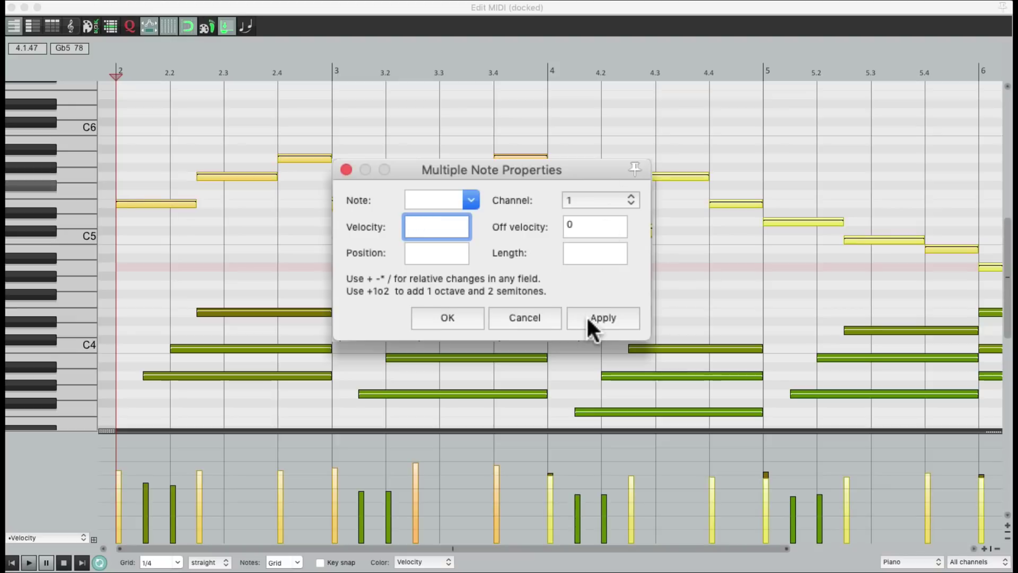
pyautogui.press('space')
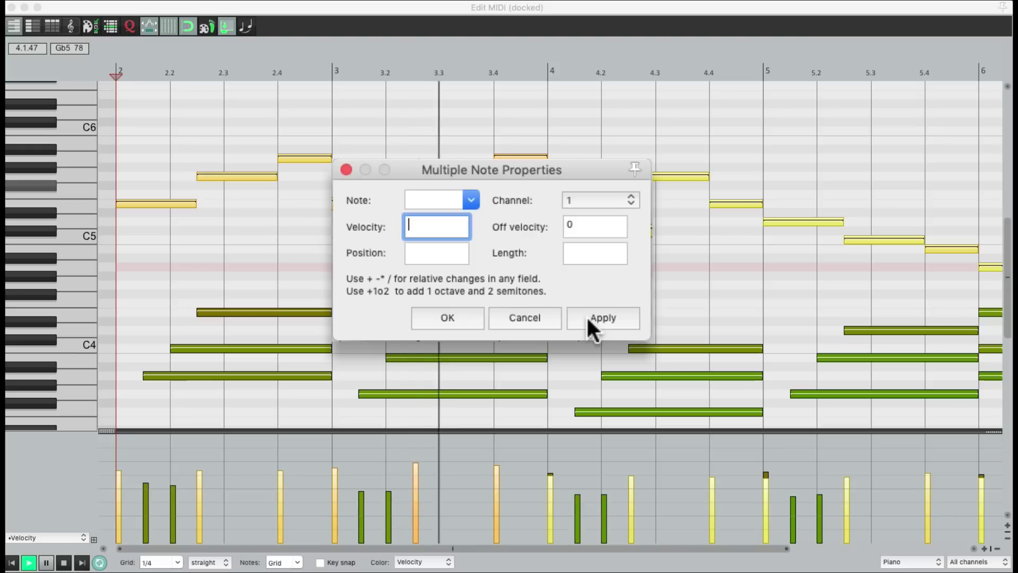
pyautogui.press('space')
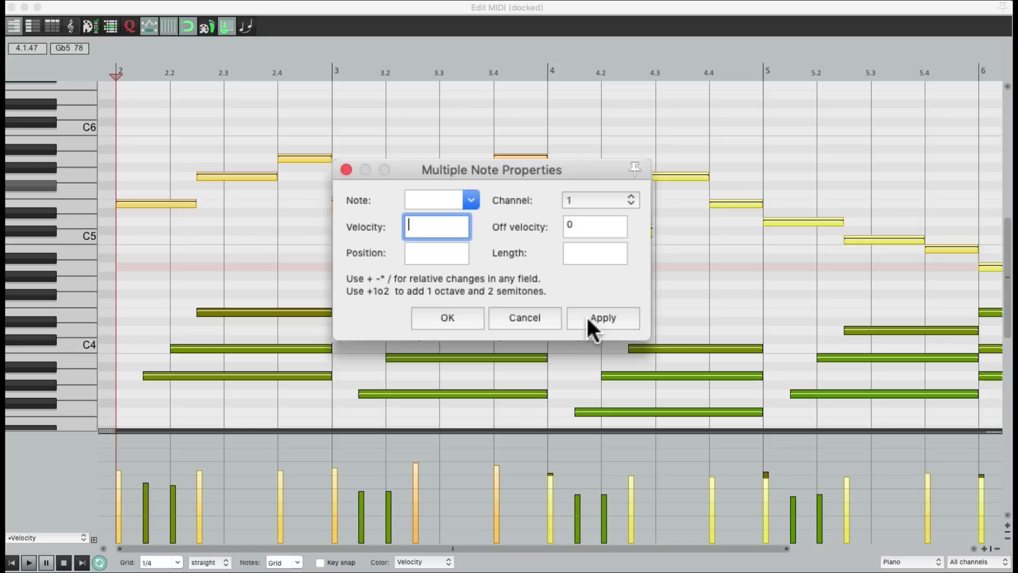
pyautogui.click(346, 169)
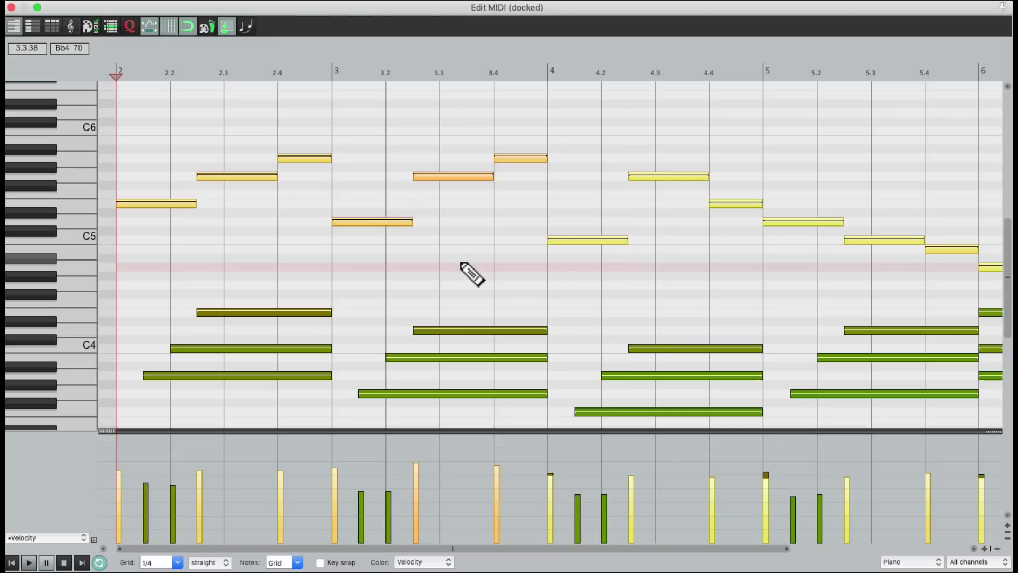
# Step: Open Filter Events, try Poly Aftertouch, then filter CC 4 Foot Pedal MSB with a value range
pyautogui.press('super+f')
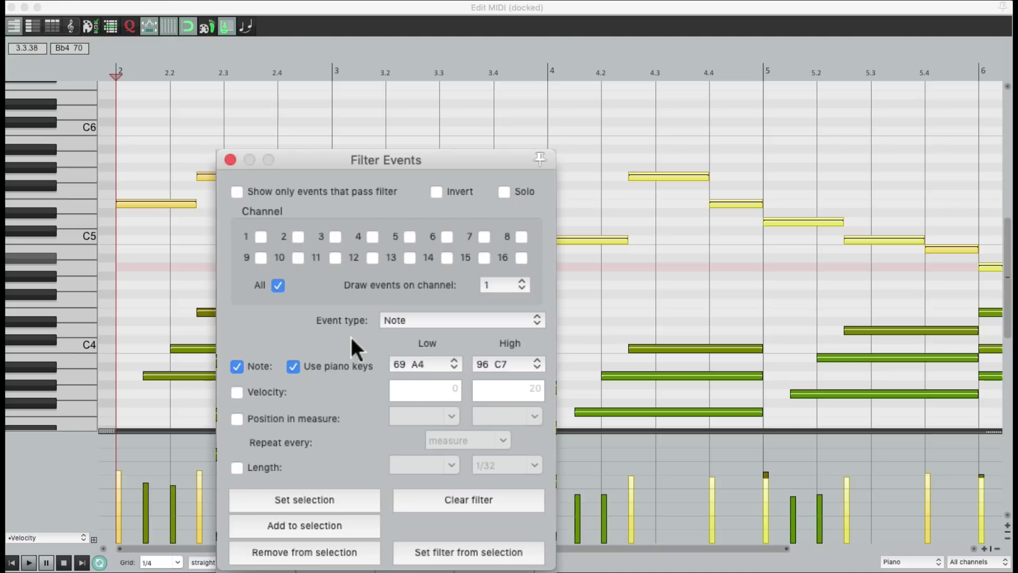
pyautogui.click(416, 321)
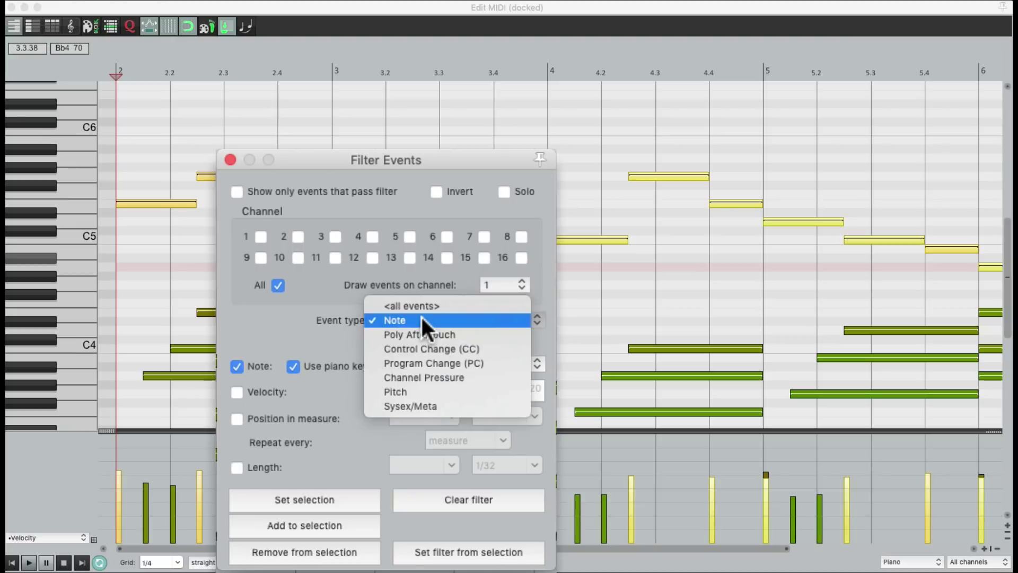
pyautogui.click(491, 333)
pyautogui.click(476, 320)
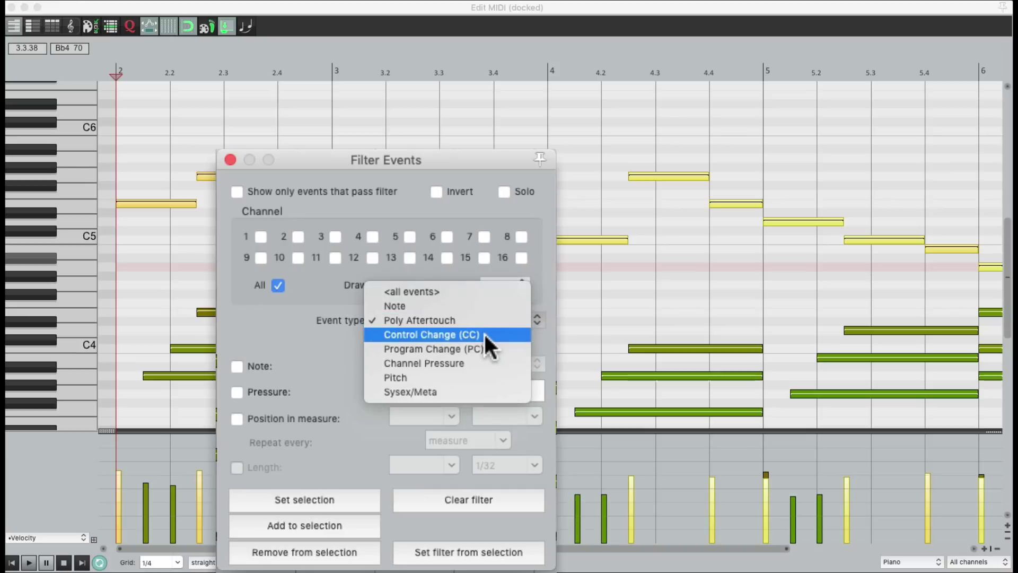
pyautogui.click(483, 334)
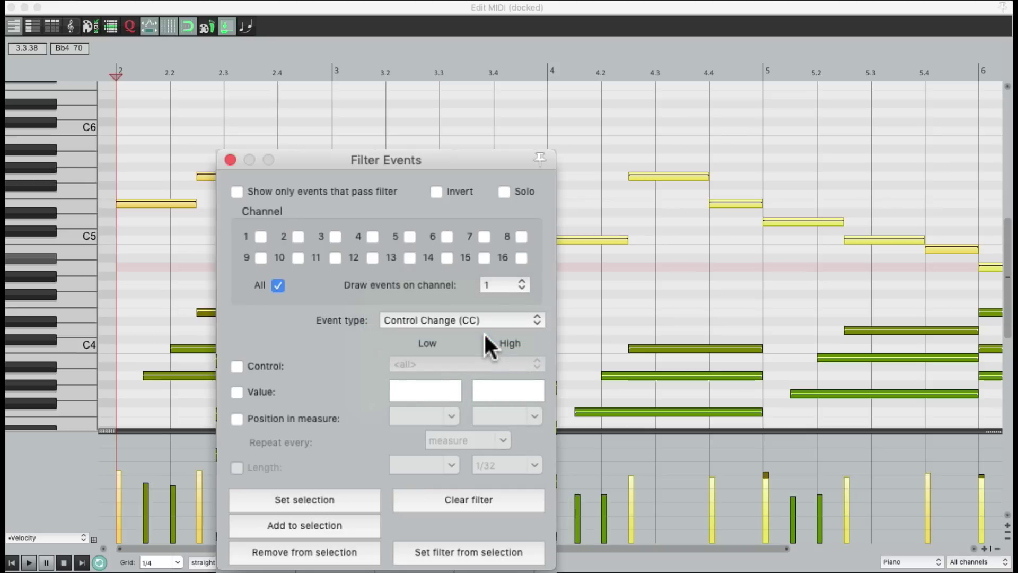
pyautogui.click(236, 365)
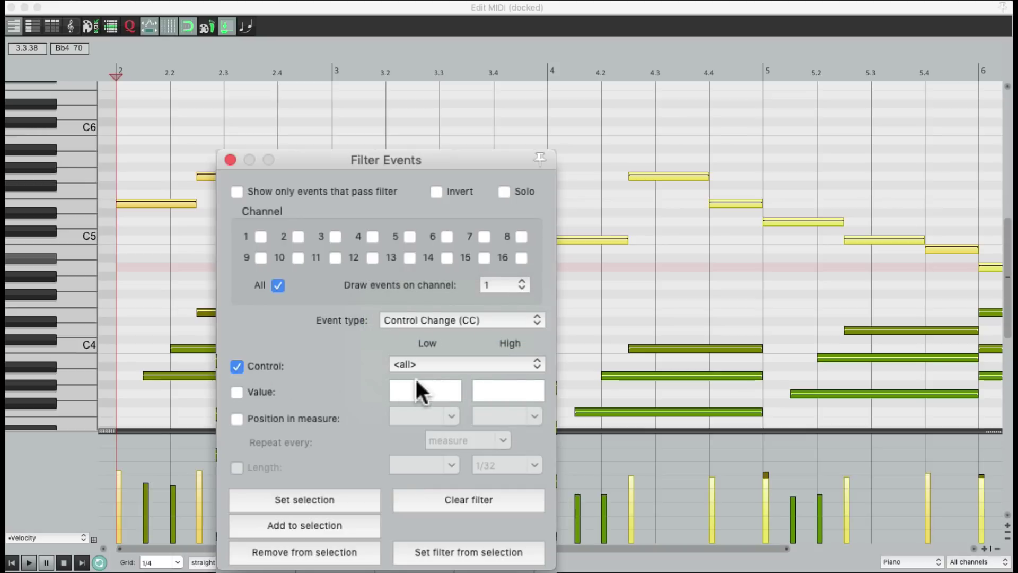
pyautogui.click(471, 361)
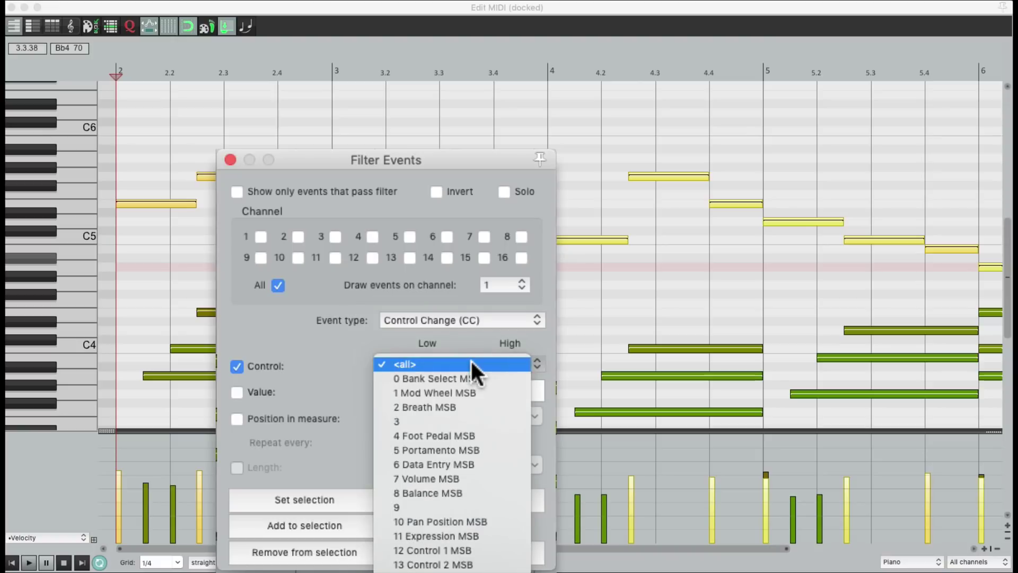
pyautogui.click(492, 431)
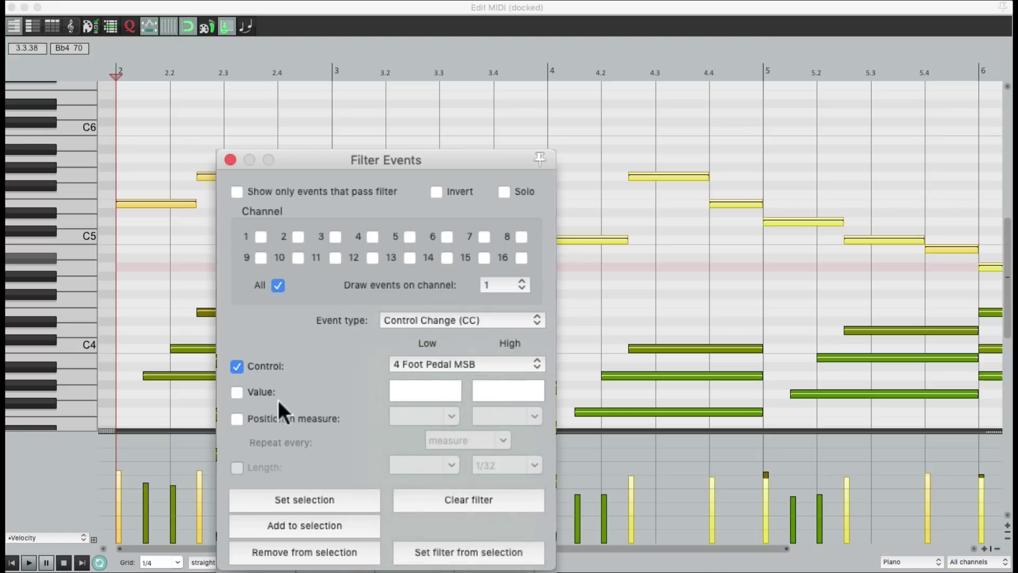
pyautogui.click(237, 392)
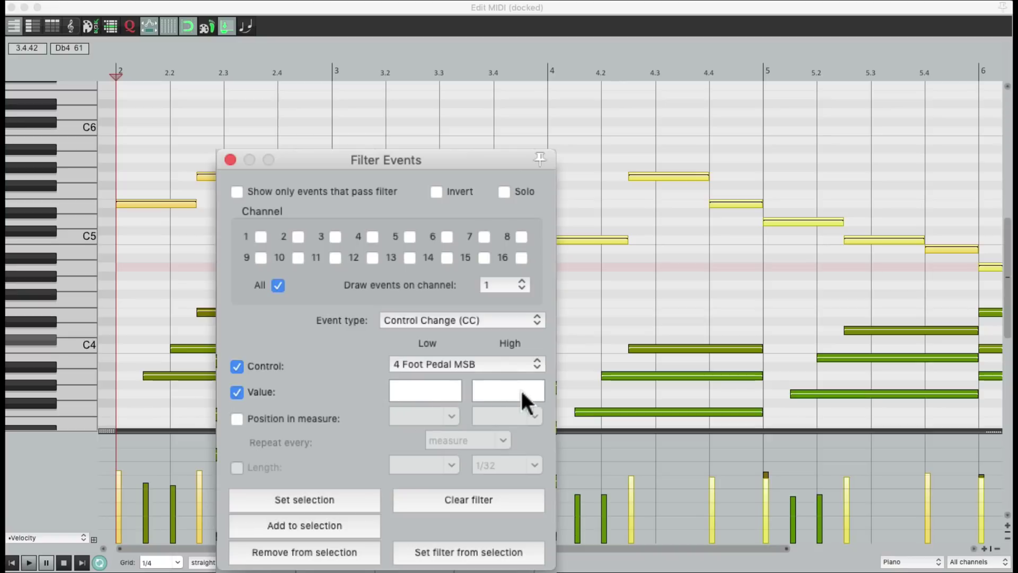
# Step: Switch the event type to Pitch with pitch-range filtering enabled
pyautogui.click(465, 321)
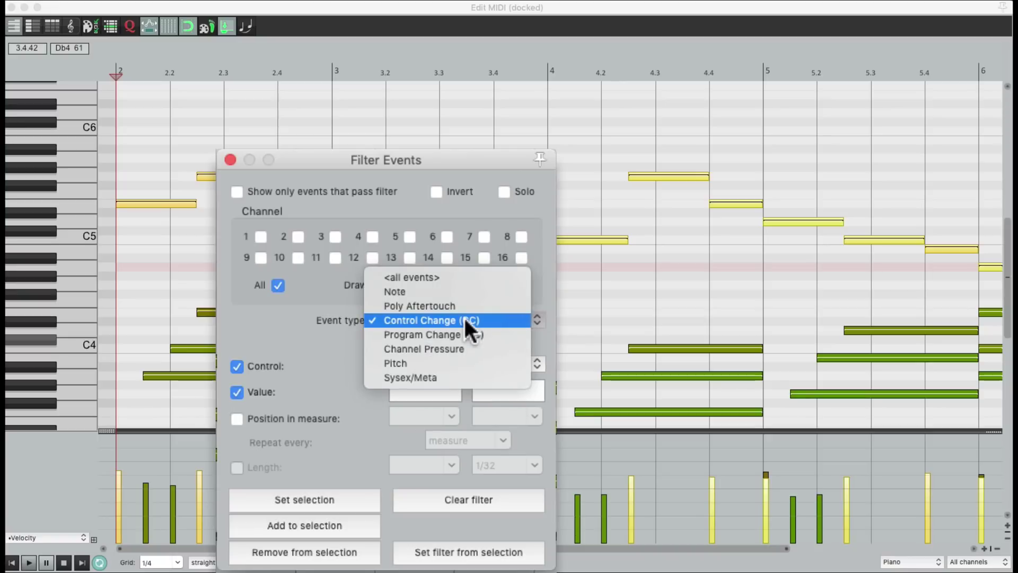
pyautogui.click(485, 363)
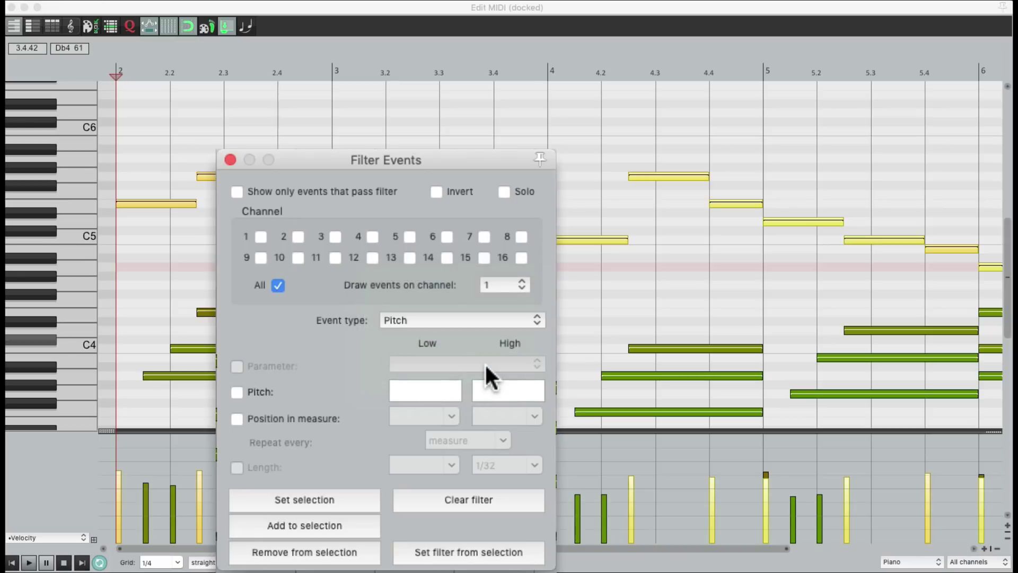
pyautogui.click(237, 392)
pyautogui.click(476, 320)
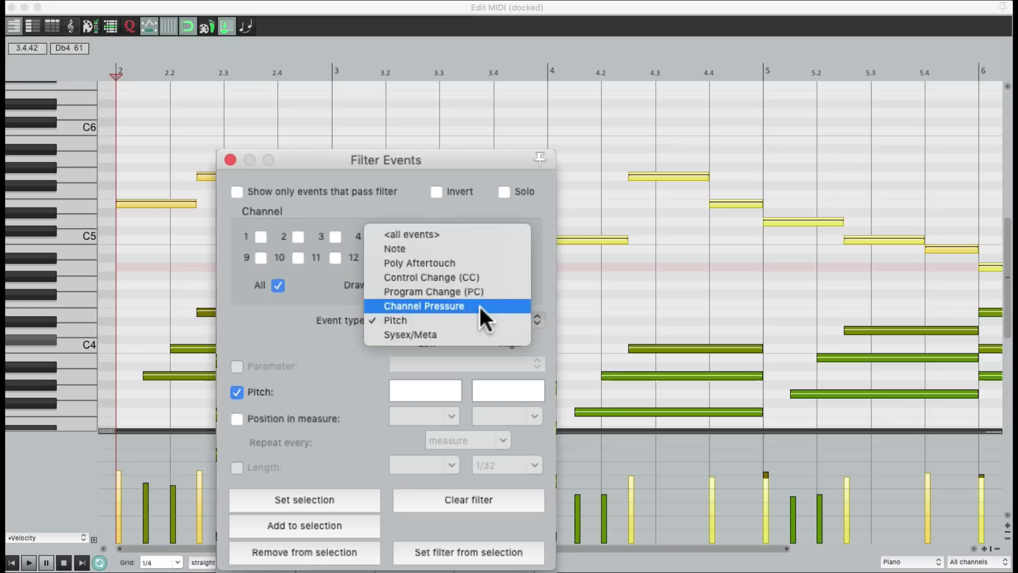
# Step: Set the event type back to Note, clear the filter, and deselect all notes
pyautogui.click(462, 249)
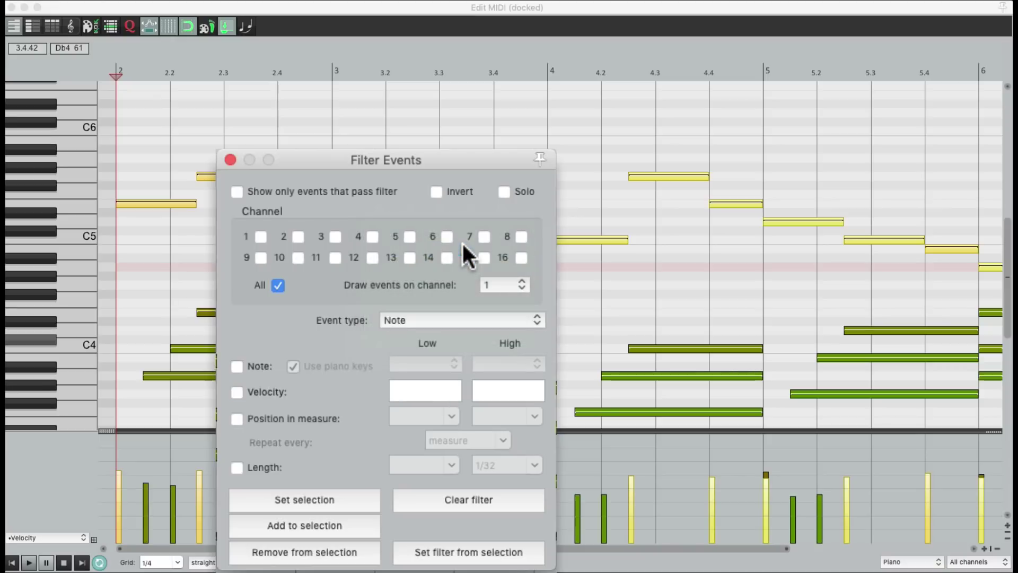
pyautogui.click(470, 500)
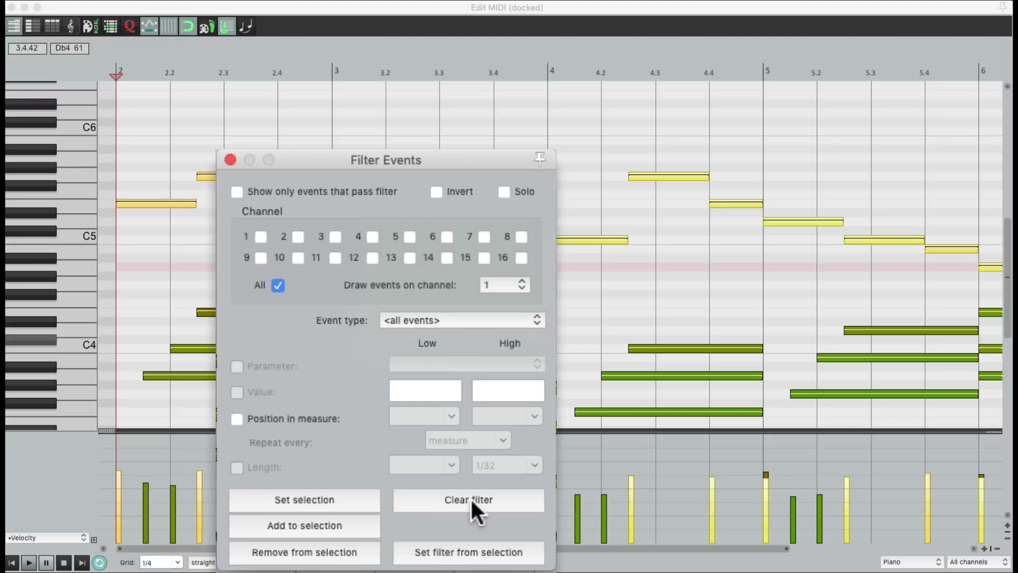
pyautogui.click(330, 552)
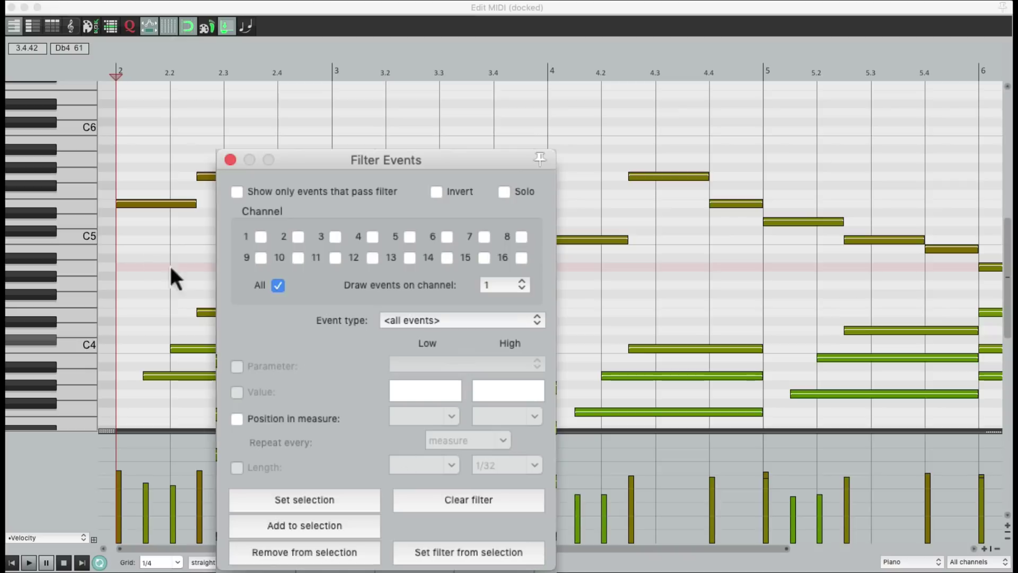
# Step: Select all E5 notes, build the filter from them, then drop the length and position criteria
pyautogui.click(84, 201)
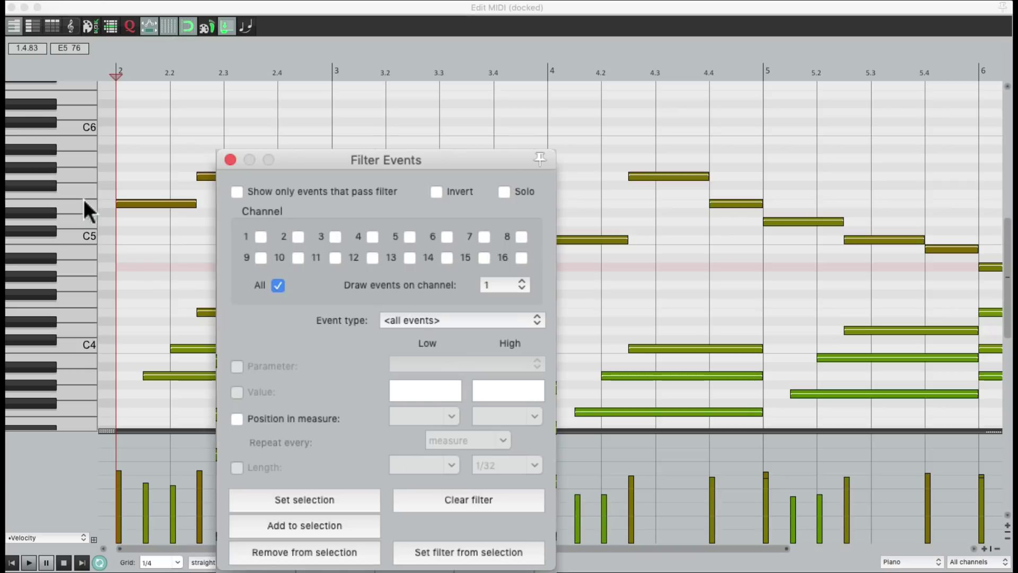
pyautogui.doubleClick(84, 199)
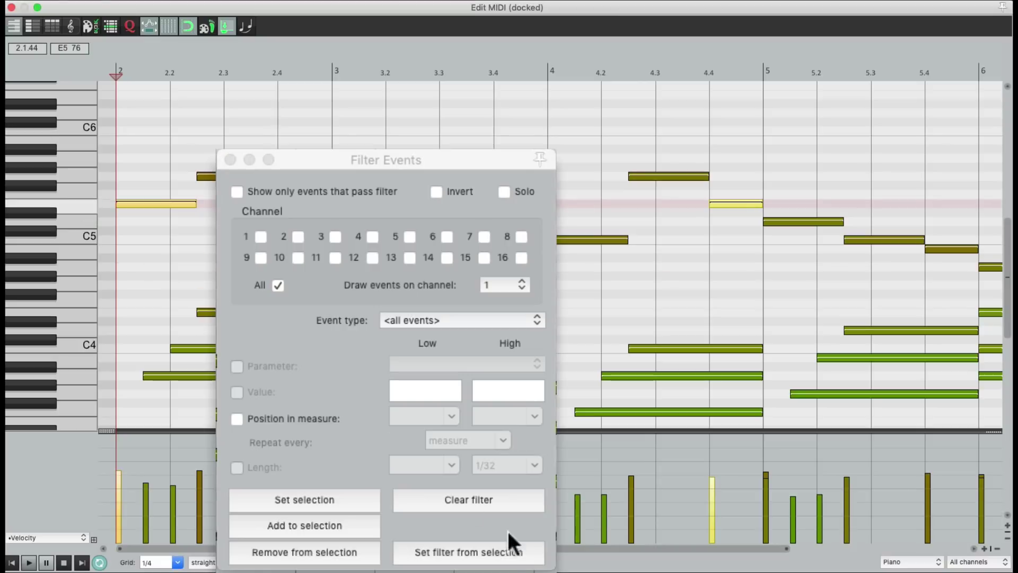
pyautogui.click(535, 558)
pyautogui.click(534, 558)
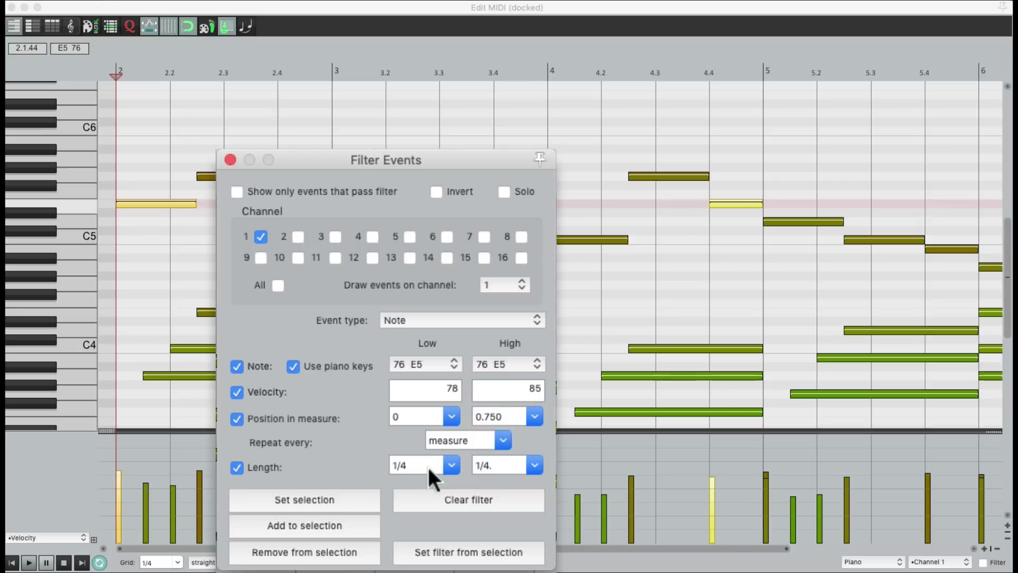
pyautogui.click(237, 467)
pyautogui.click(237, 418)
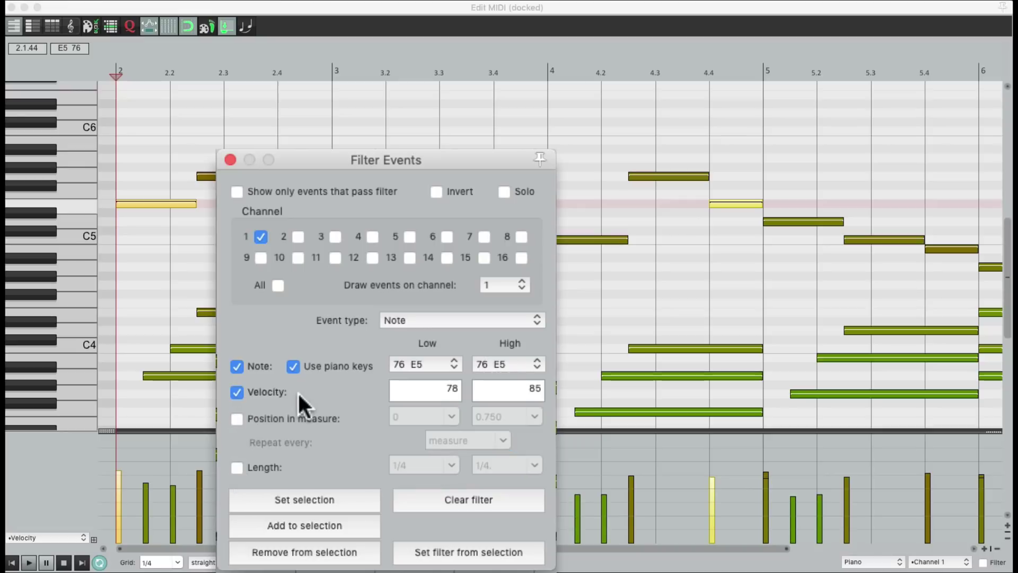